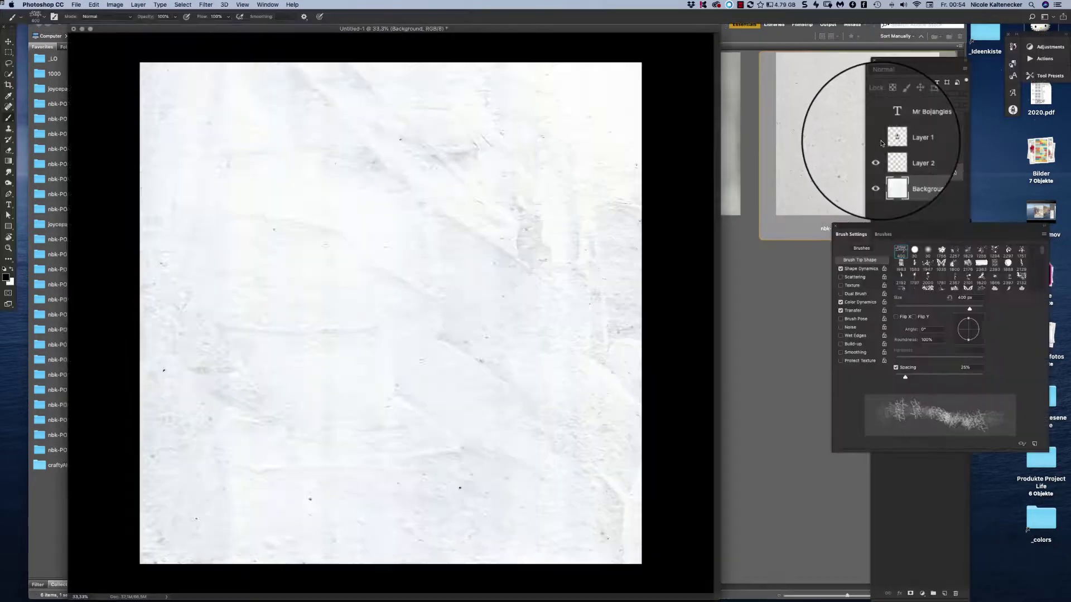
Stamp a grey grunge texture on the paper's left side with a large textured brush.
key("v")
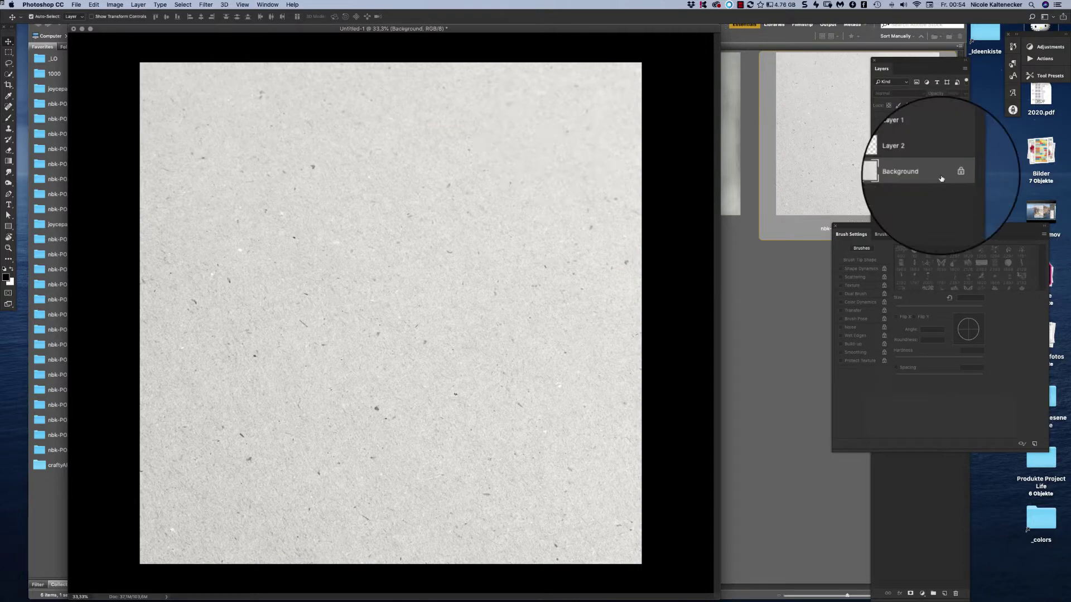
right_click(231, 240)
double_click(347, 299)
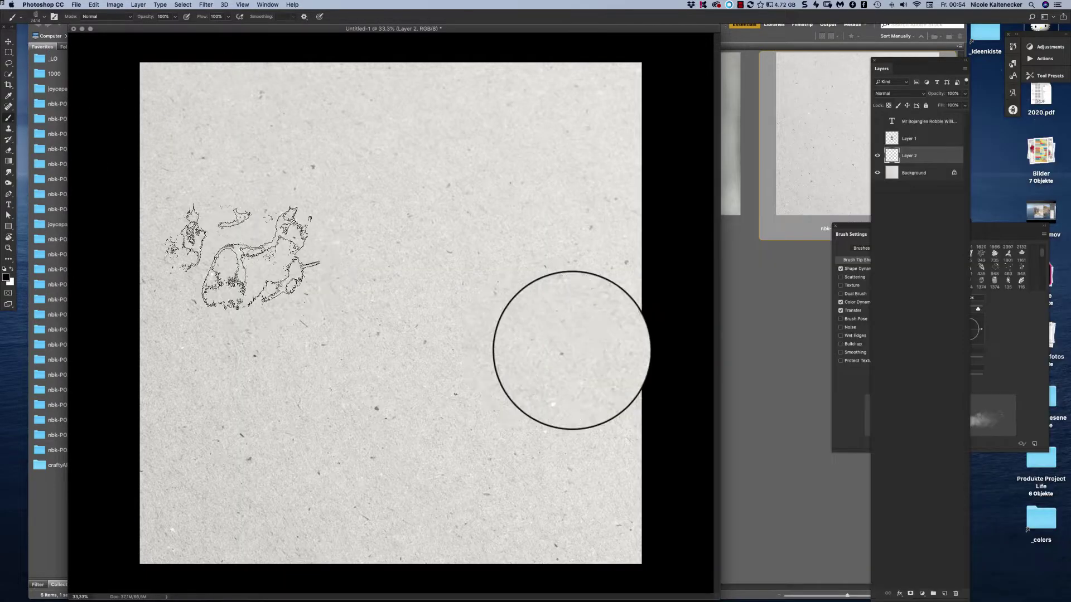
left_click(231, 262)
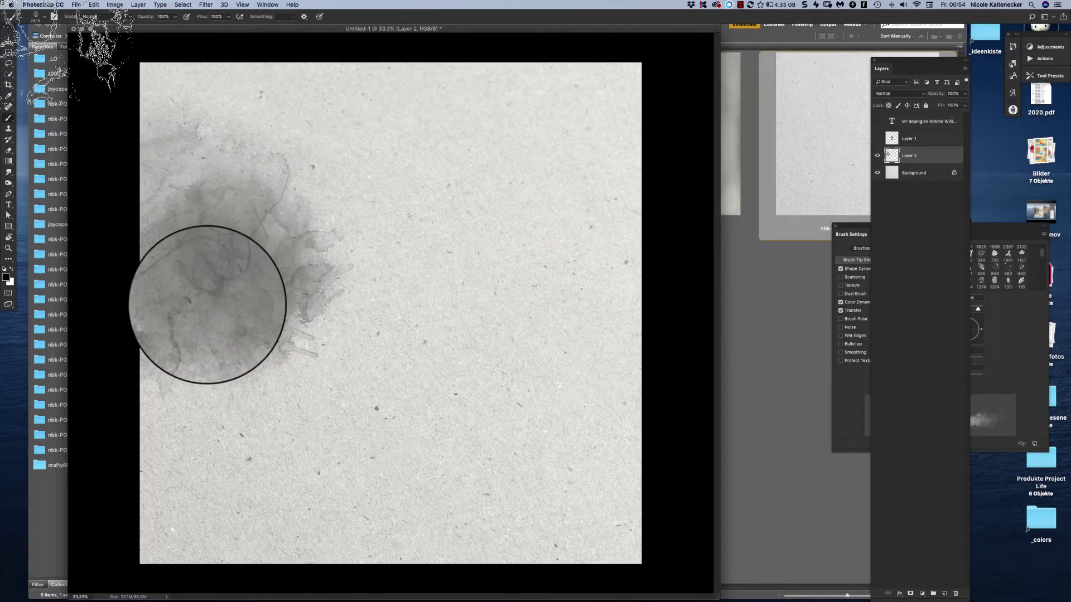
Place a torn-paper transfer from the craftyARTtransfers folder, rotated and shifted left.
left_click(802, 353)
left_click(328, 36)
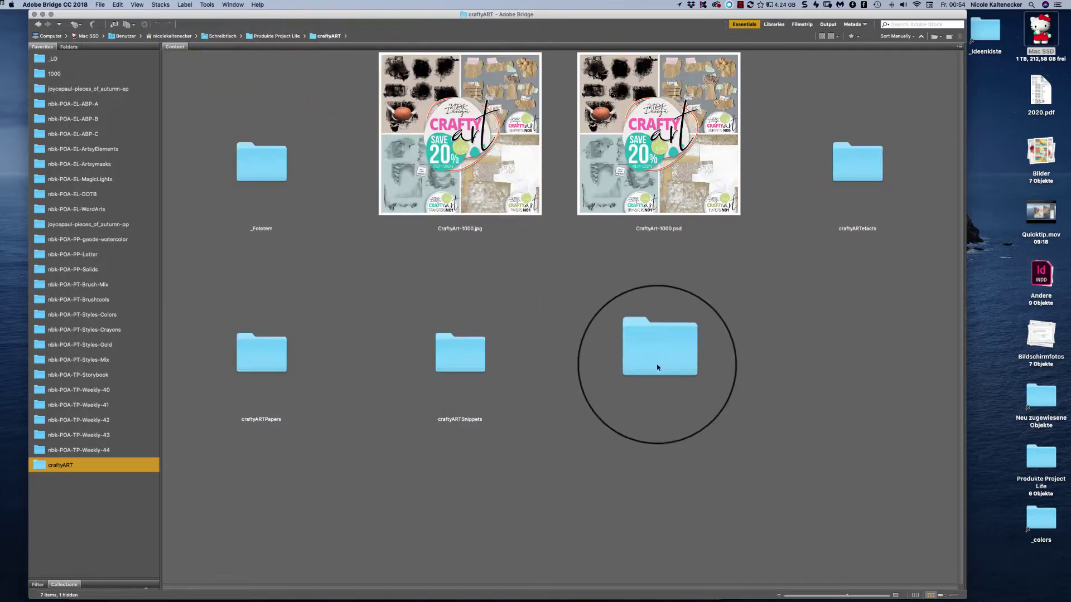
double_click(658, 352)
double_click(262, 352)
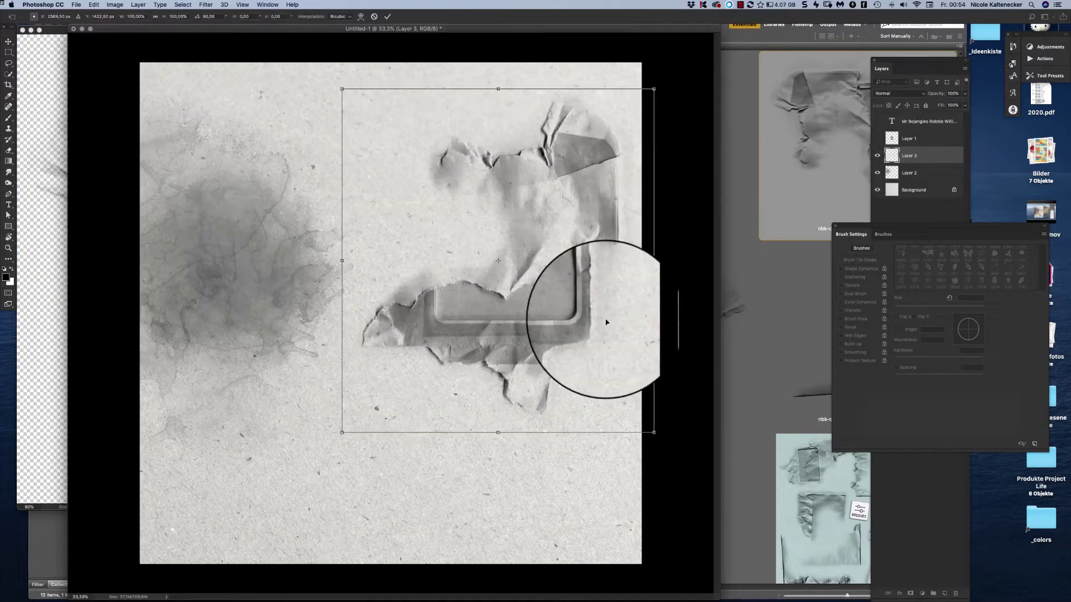
mouse_move(606, 322)
left_mouse_down()
mouse_move(334, 287)
mouse_move(328, 272)
left_mouse_up()
Enlarge the feet photo over the tear and clip it to the torn paper layer.
left_click(878, 138)
key("super+t")
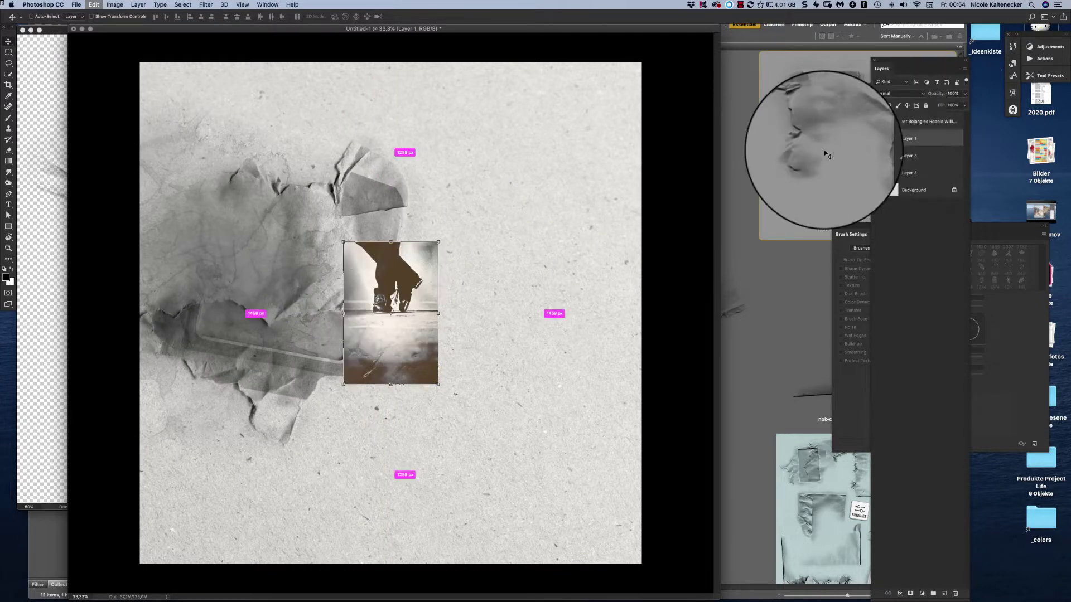
left_click_drag(438, 239, 514, 120)
left_click_drag(586, 234, 346, 206)
key("Return")
key("super+bracketleft")
key("super+alt+g")
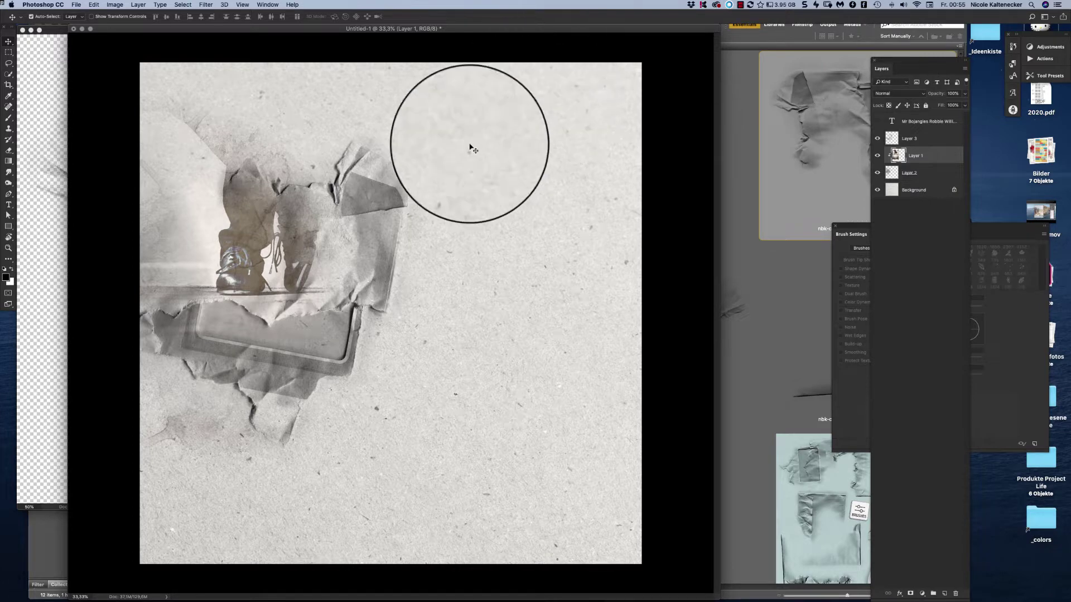
Select a chevron tape snippet in the nbk-craftyARTSnippetsNo01 folder of the asset browser.
left_click_drag(533, 29, 574, 29)
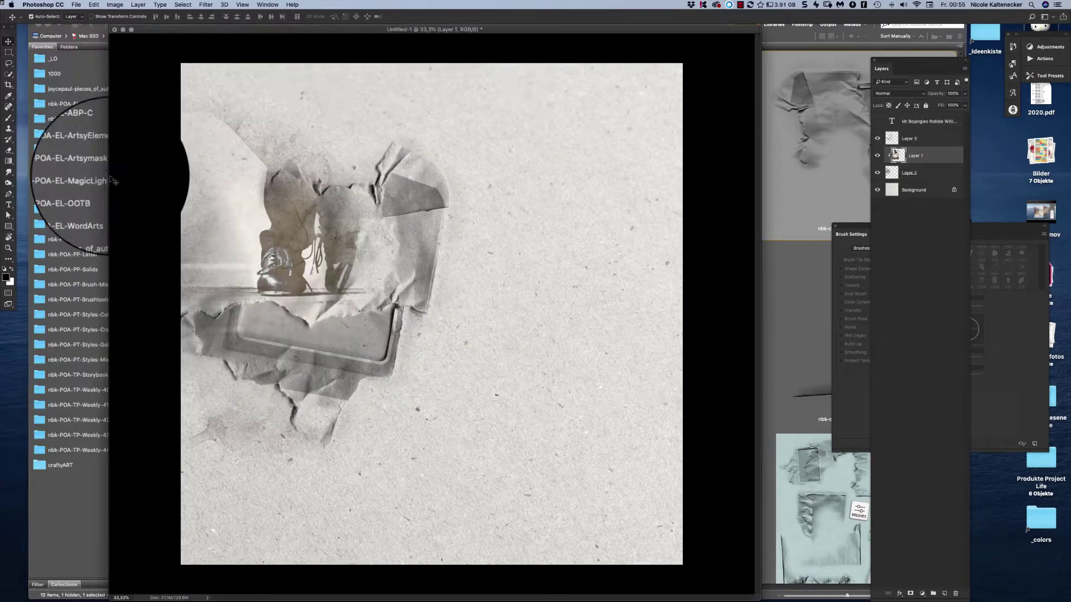
left_click(57, 517)
left_click(60, 465)
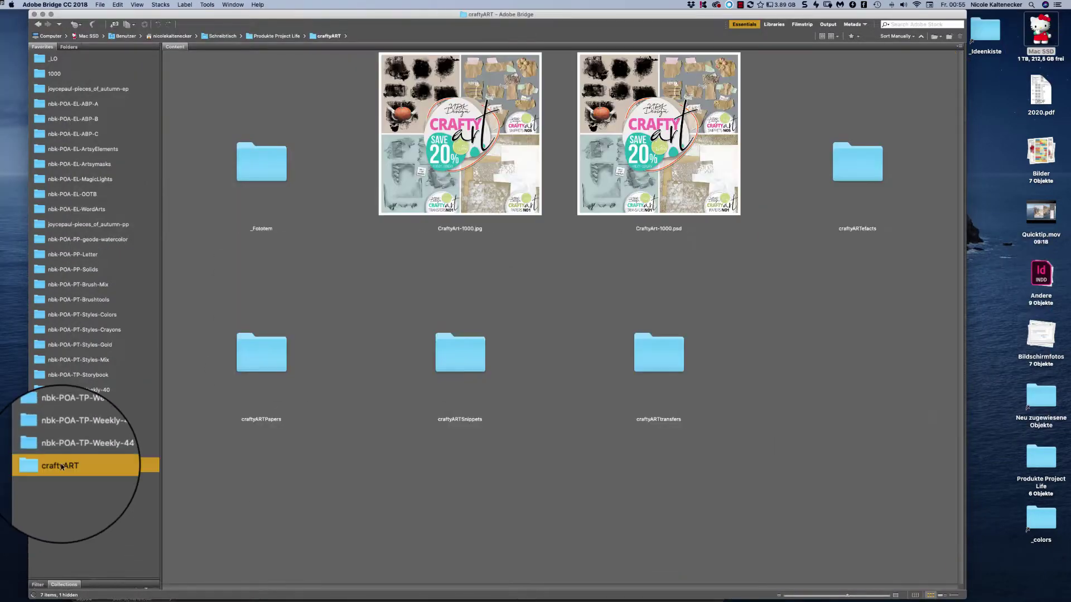
double_click(450, 348)
double_click(664, 379)
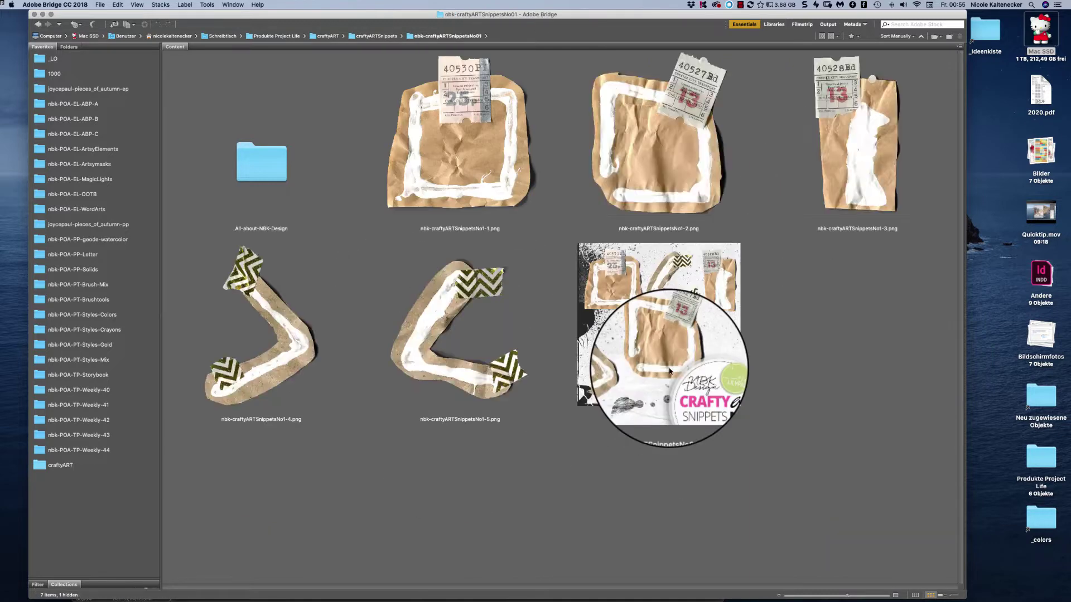
left_click(513, 338)
Add the chevron tape snippet to the page, shrink it, and position both tape pieces right of the photo.
double_click(319, 345)
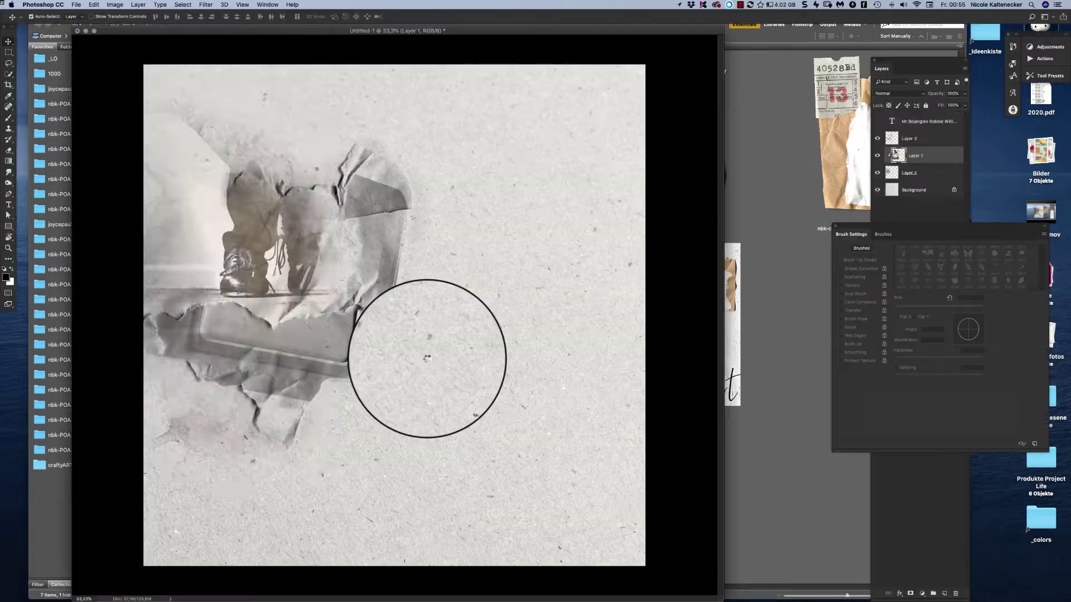
left_click_drag(167, 251, 424, 359)
left_click_drag(51, 273, 502, 357)
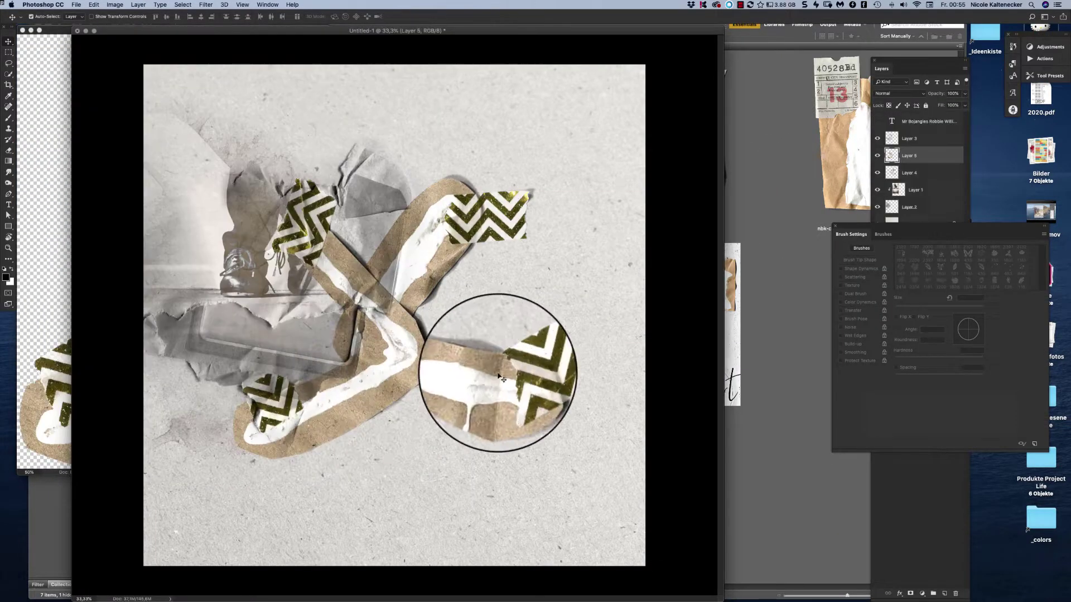
key("ctrl+t")
mouse_move(430, 191)
left_mouse_down()
mouse_move(426, 294)
mouse_move(481, 246)
left_mouse_up()
key("Return")
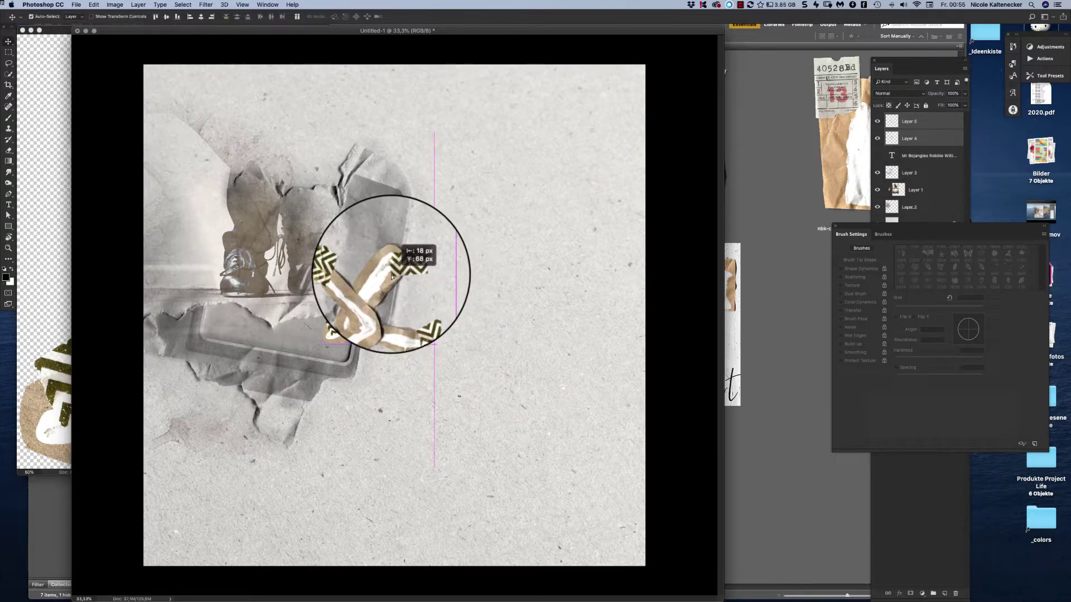
left_click_drag(380, 334, 382, 286)
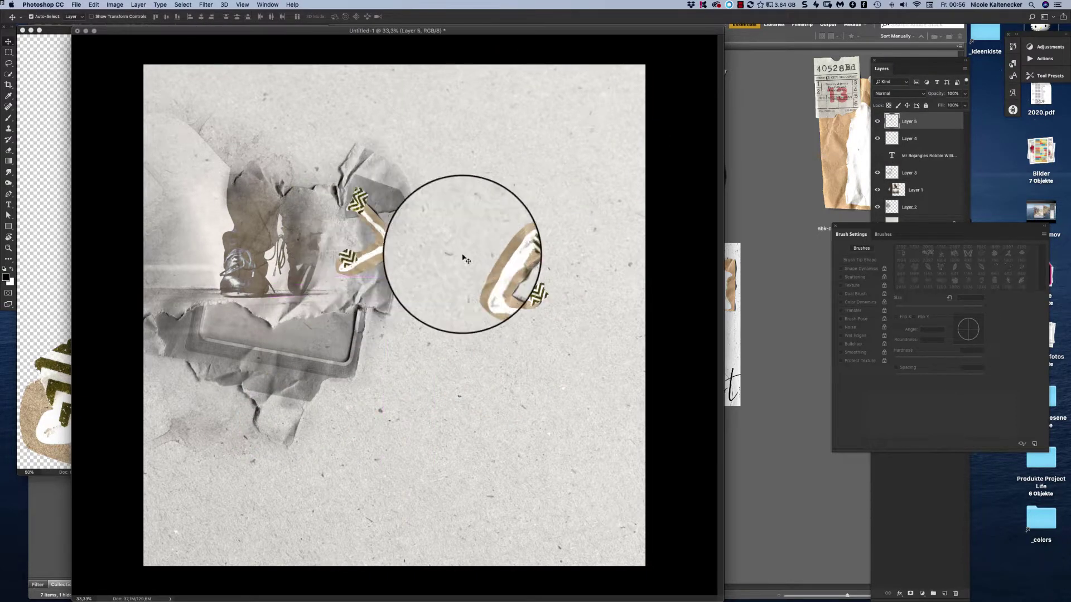
left_click_drag(504, 227, 508, 226)
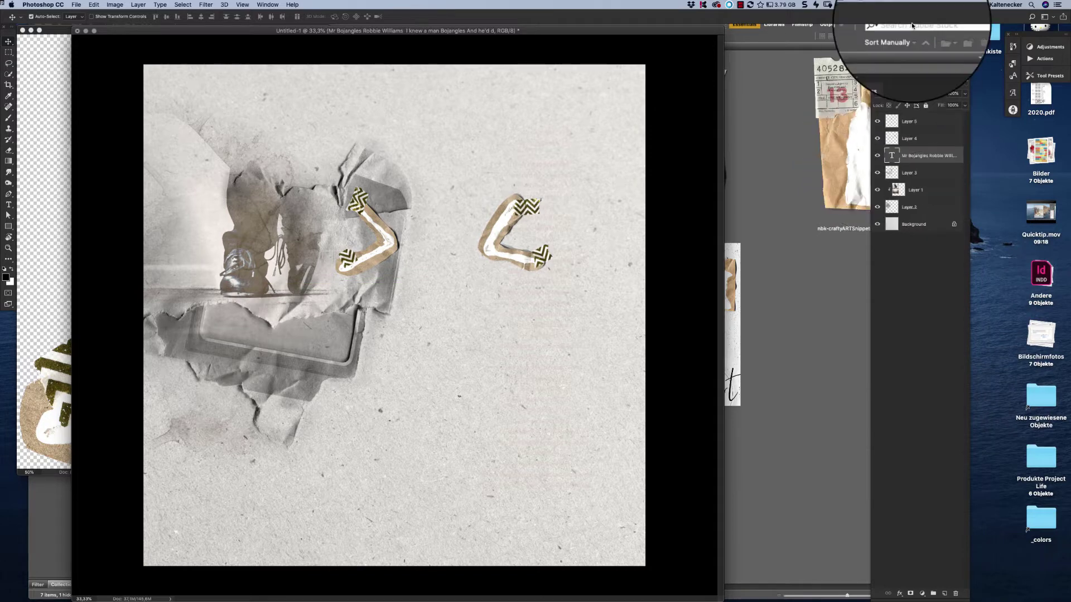
Show the lyrics layer, move it toward the page centre, and delete the title and artist lines.
left_click(878, 156)
left_click(892, 156)
left_click_drag(553, 290, 455, 346)
double_click(891, 156)
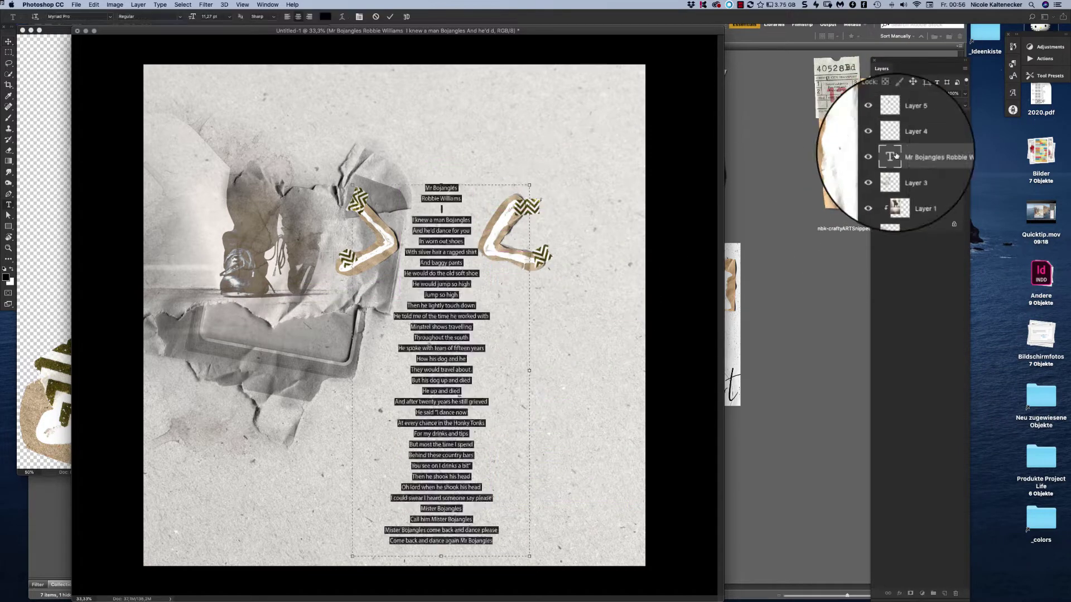
triple_click(440, 199)
key("BackSpace")
key("BackSpace")
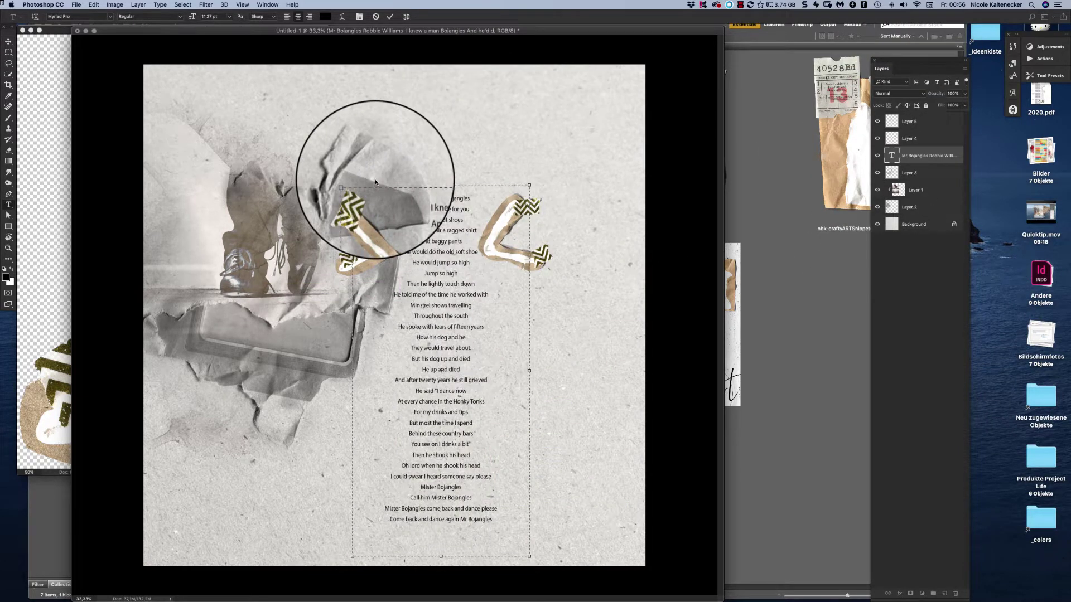
Set all the lyrics in Neue Haas Grotesk Display Pro Ultra Thin at 20 pt.
key("ctrl+a")
key("ctrl+t")
left_click(802, 85)
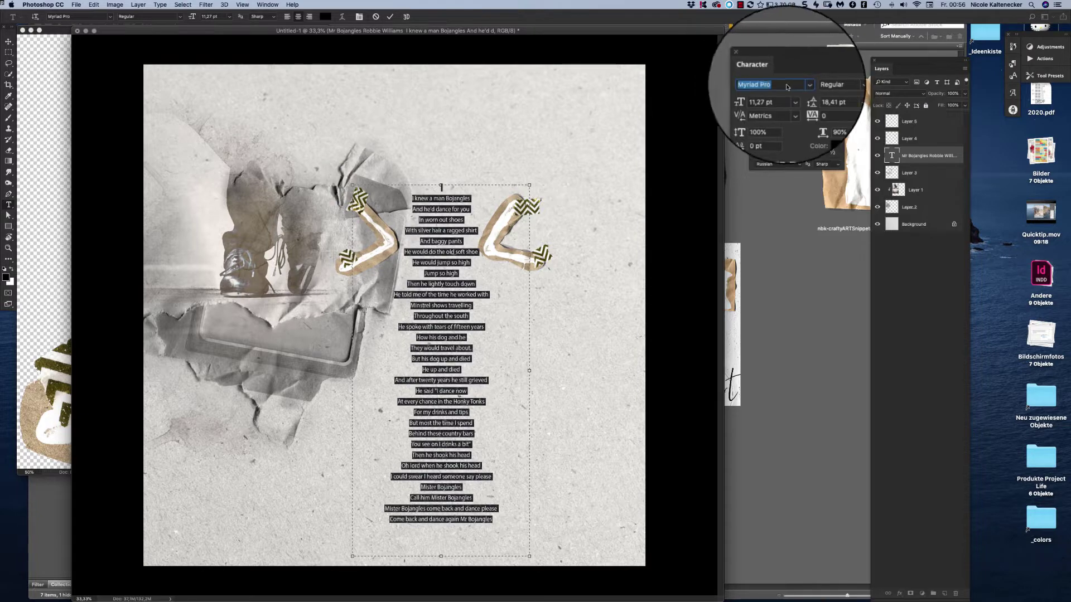
left_click(804, 86)
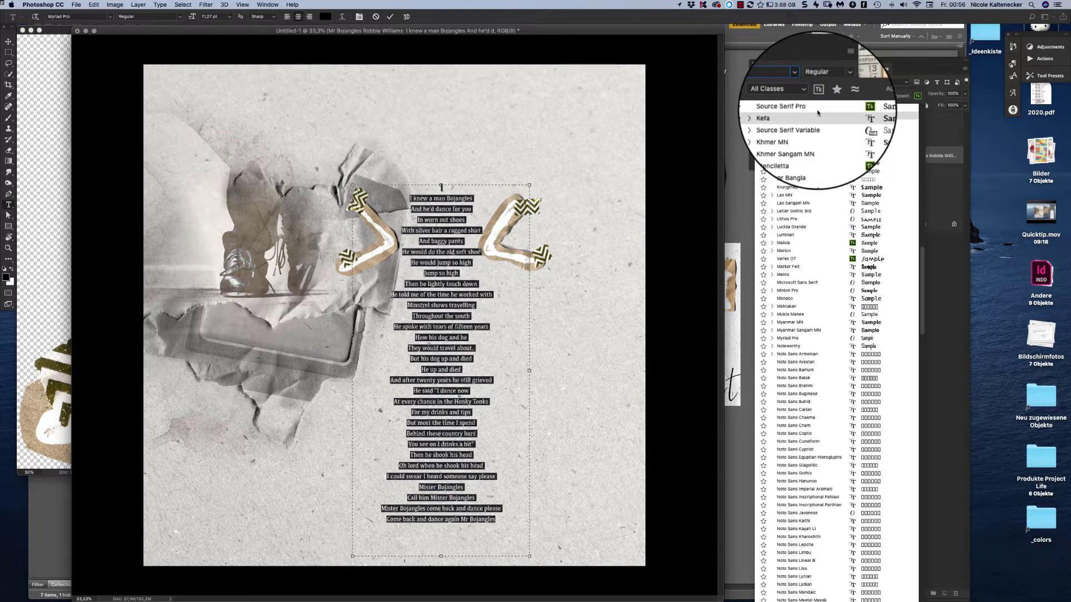
scroll(817, 113, "up", 15)
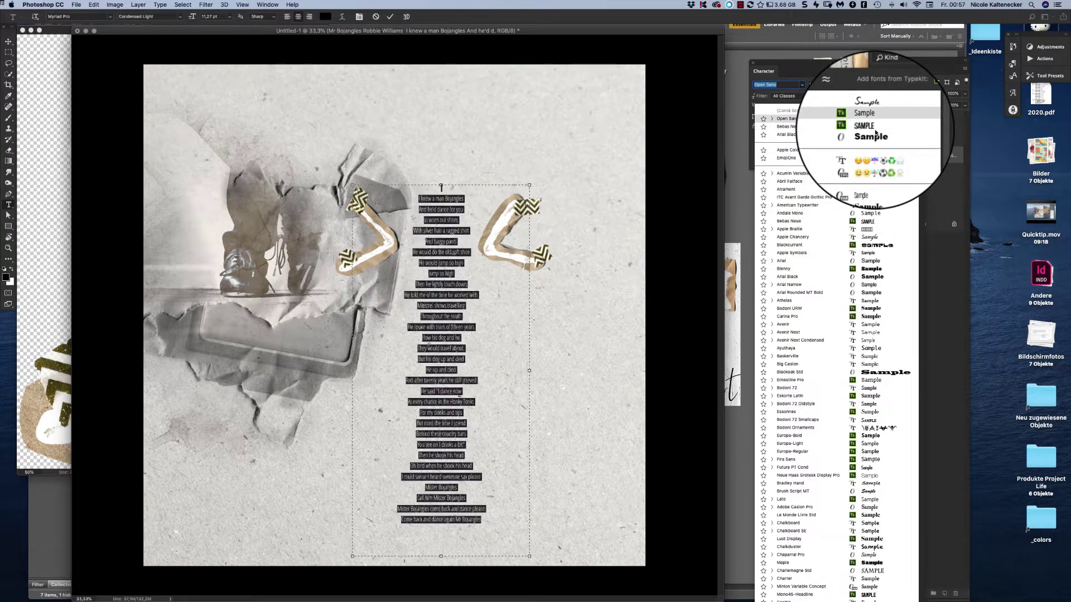
left_click(872, 474)
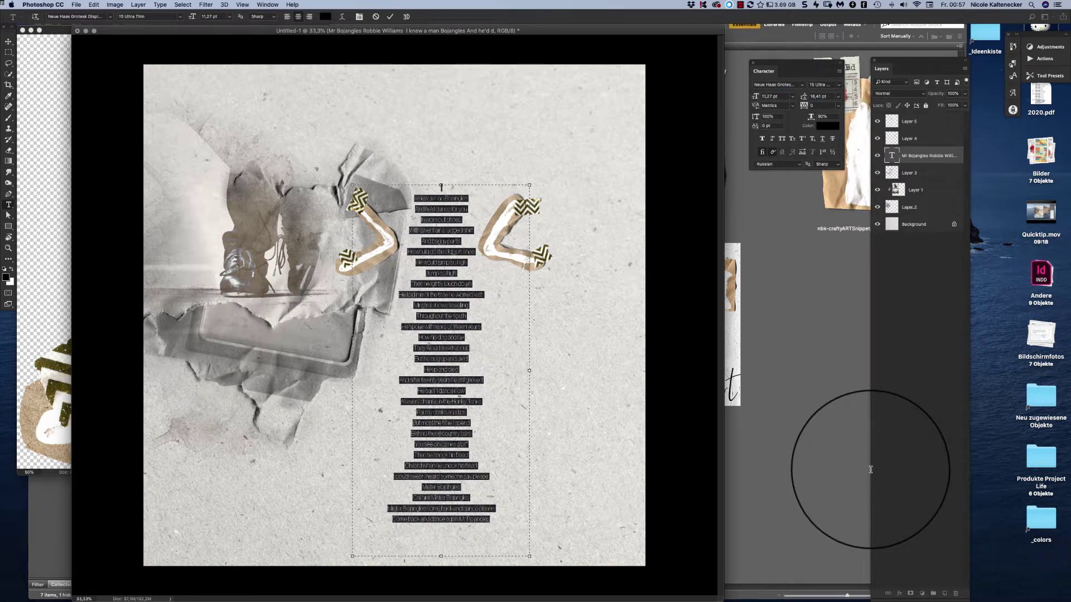
left_click(772, 96)
type("20")
key("Tab")
Search the font list for 'haas' and reopen the lyrics for editing.
left_click(8, 42)
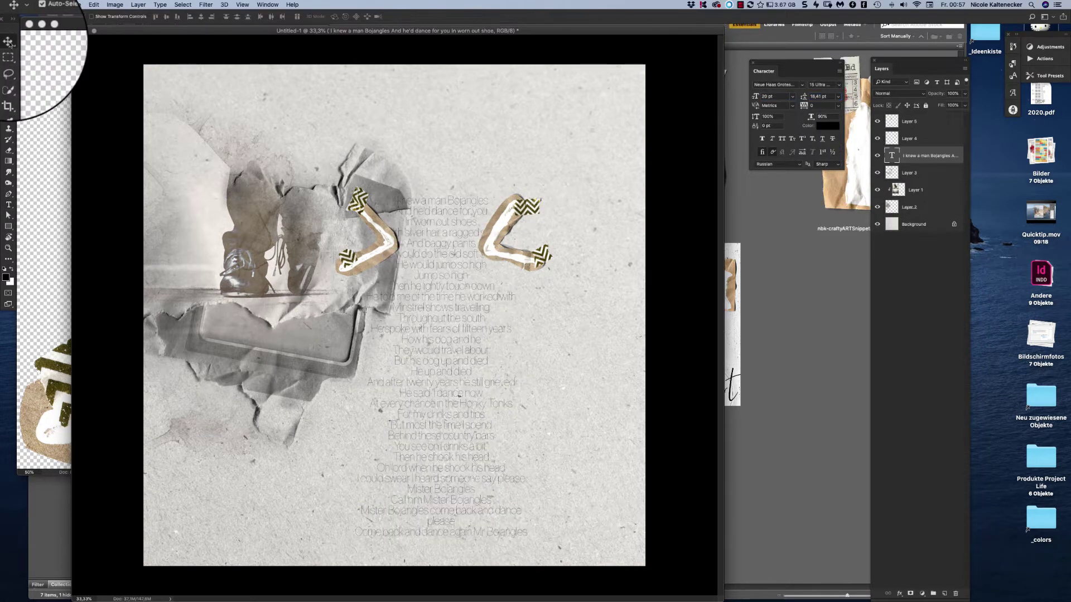
left_click(784, 85)
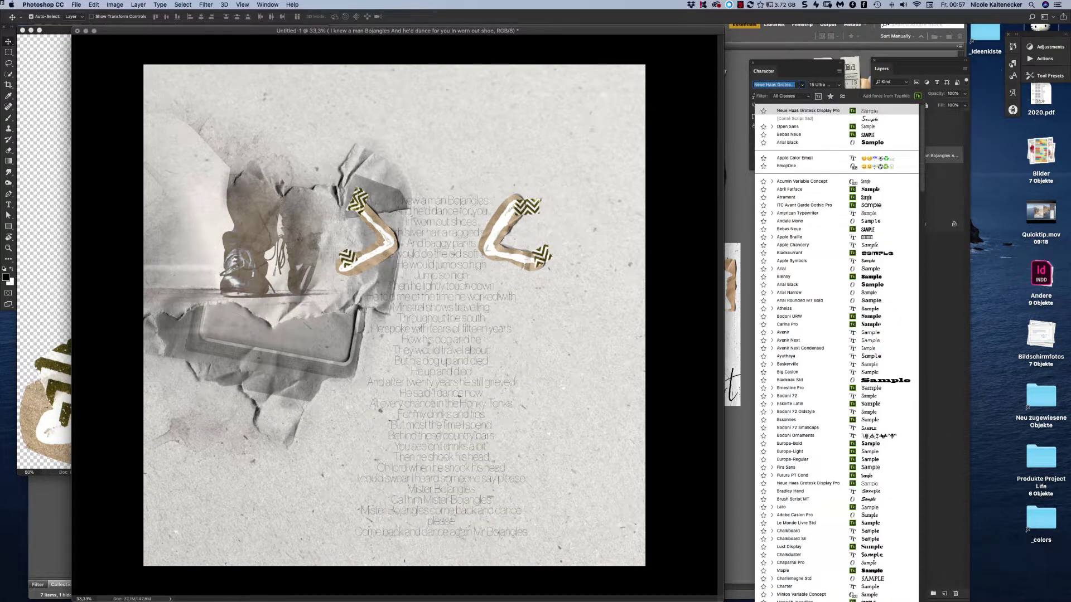
type("haas")
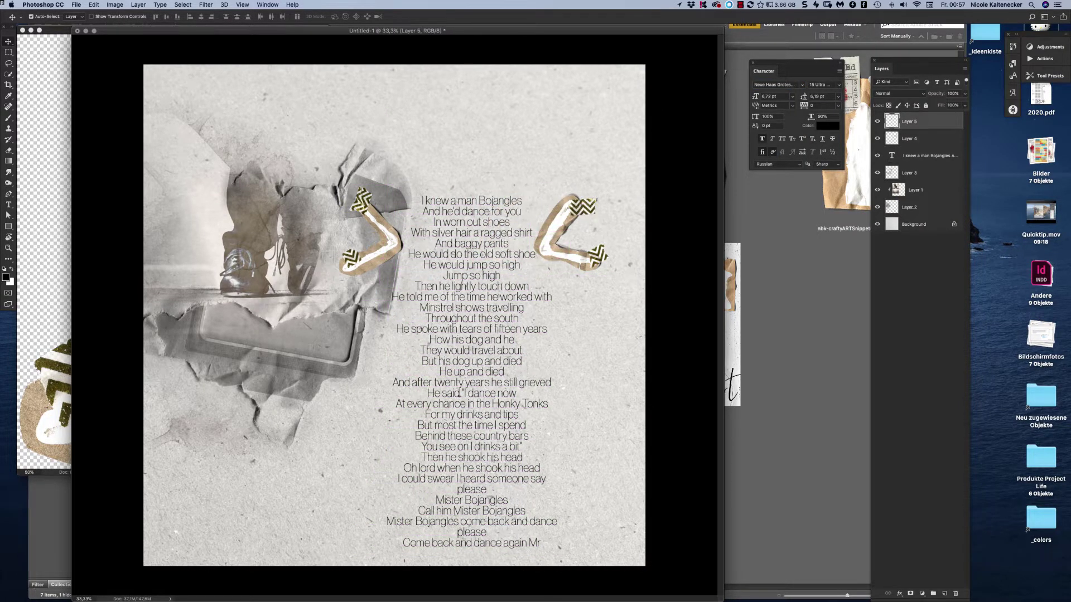
double_click(891, 155)
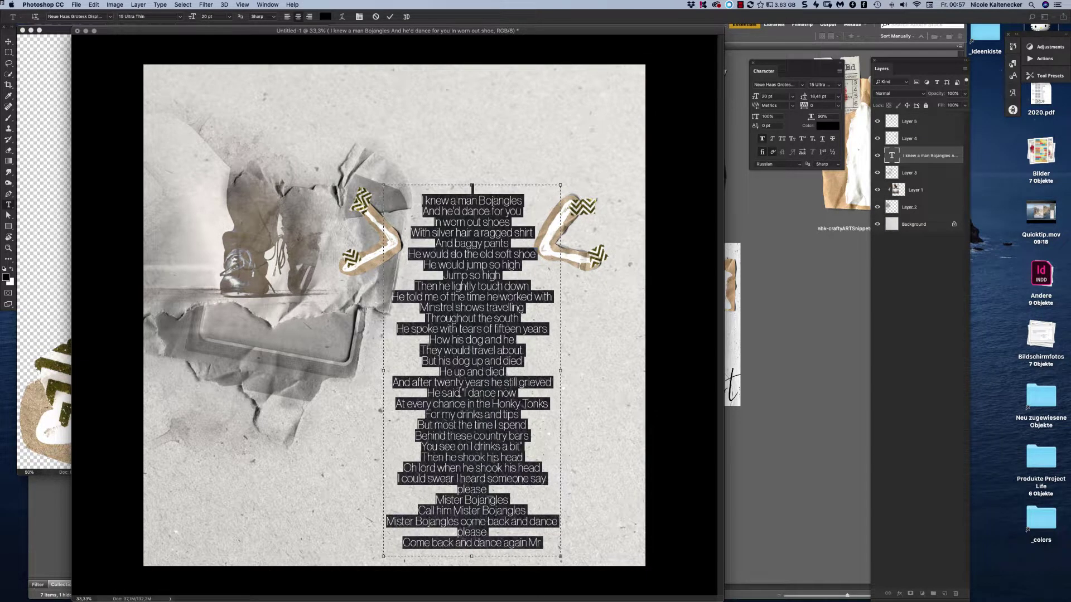
Paste the closing lyric lines before Mister Bojangles and apply Abril Fatface to the title.
left_click(471, 372)
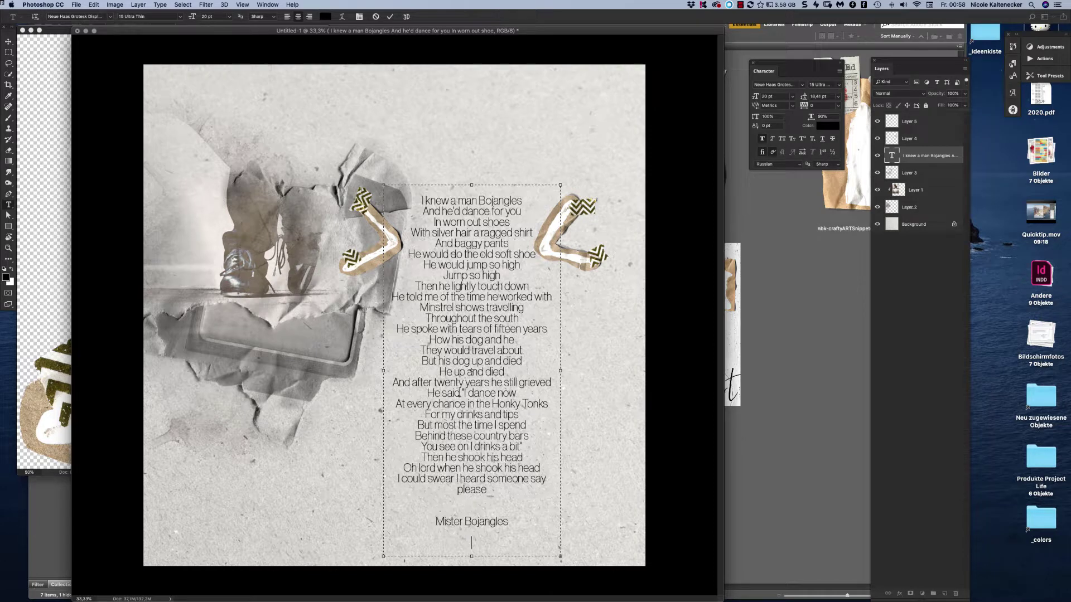
type("Call him Mister Bojangles Mister Bojangles come back and dance please Come back and dance again Mr Bojangles")
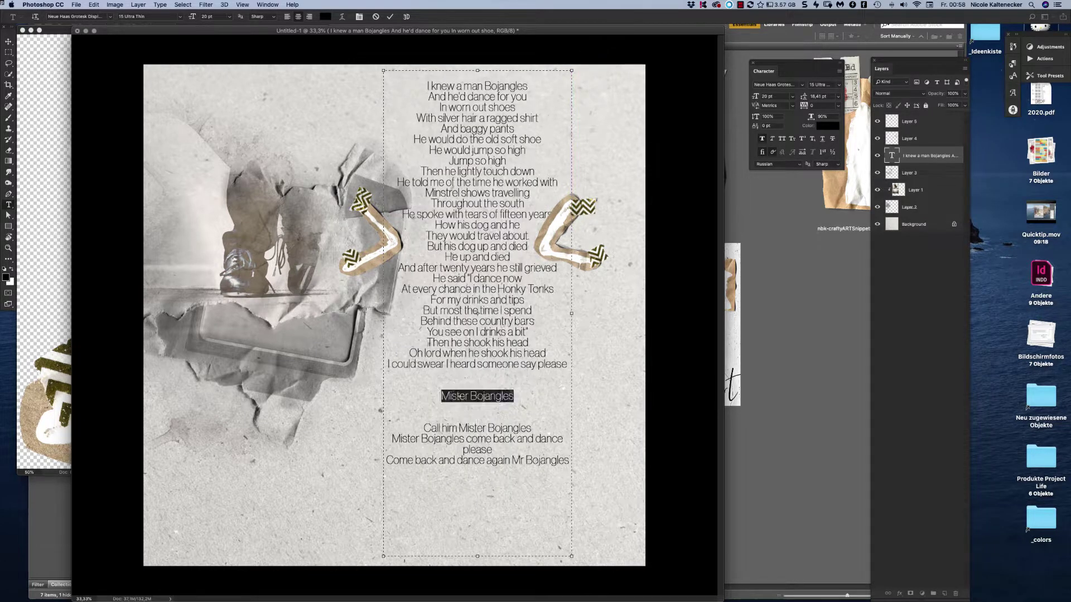
left_click(801, 84)
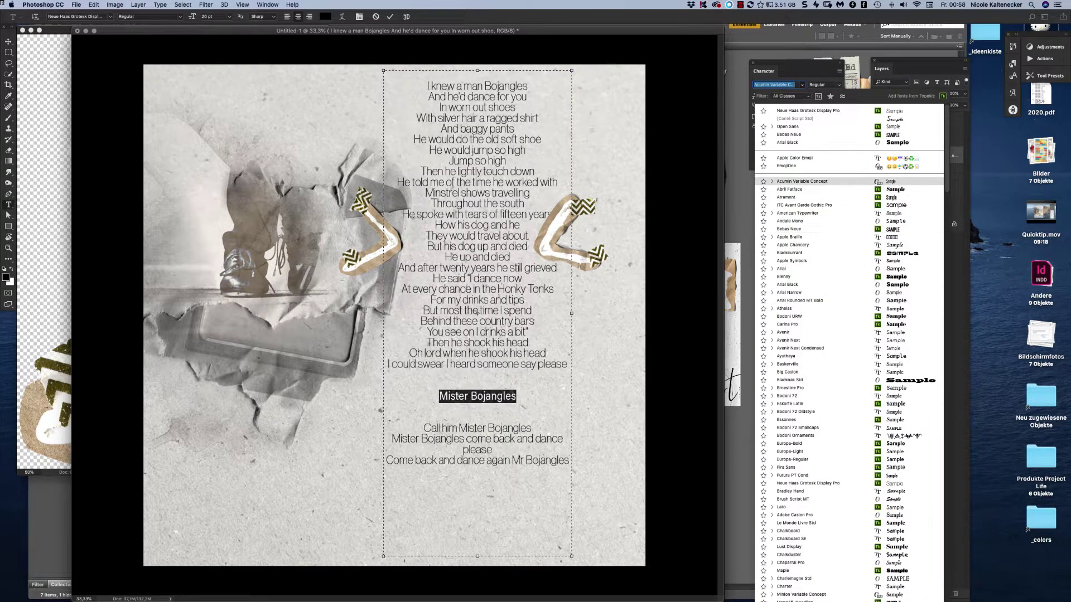
left_click(789, 189)
left_click(896, 190)
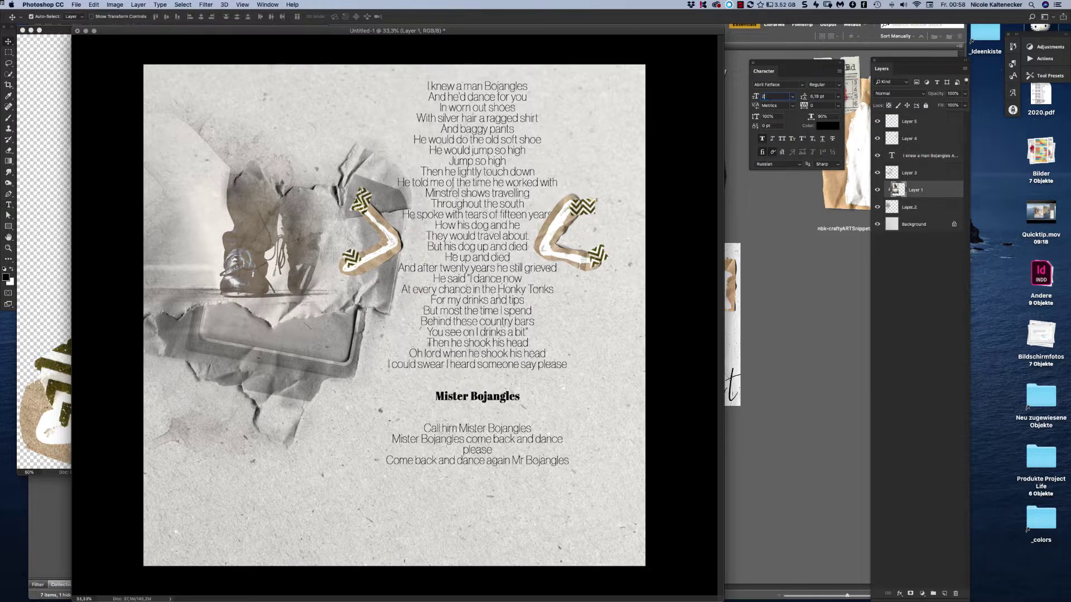
Adjust the Mister Bojangles title's letter spacing and set its line spacing to 34 pt.
left_click(926, 156)
triple_click(478, 396)
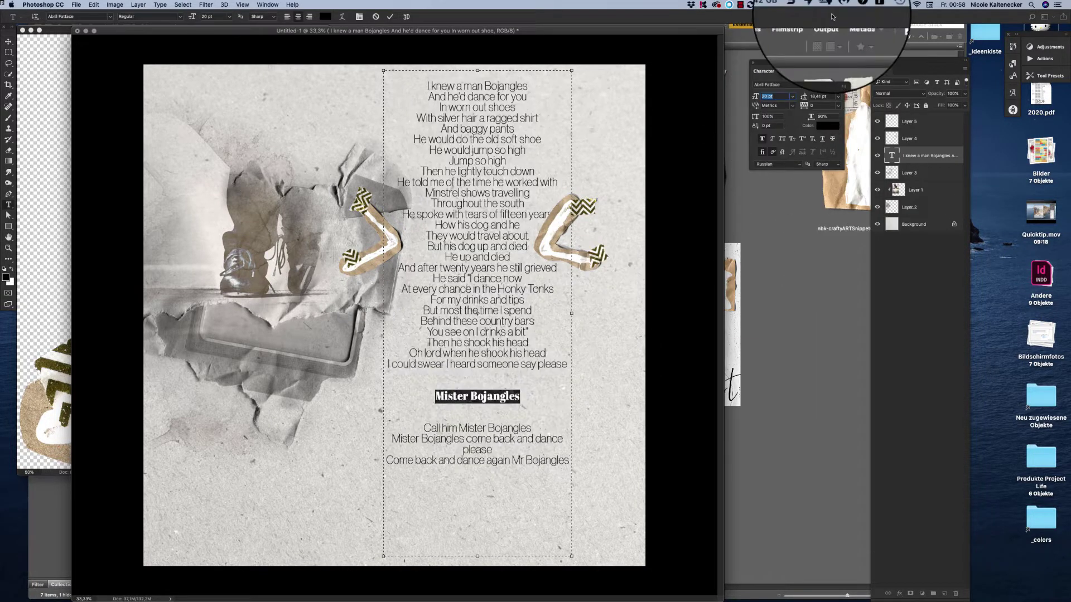
type("50")
left_click(815, 105)
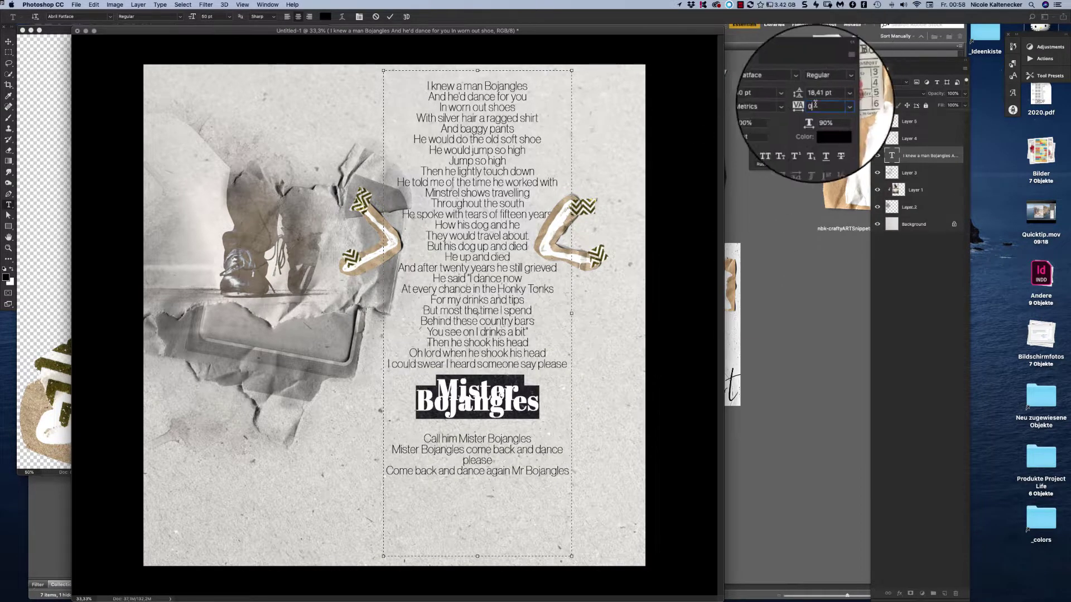
left_click(782, 138)
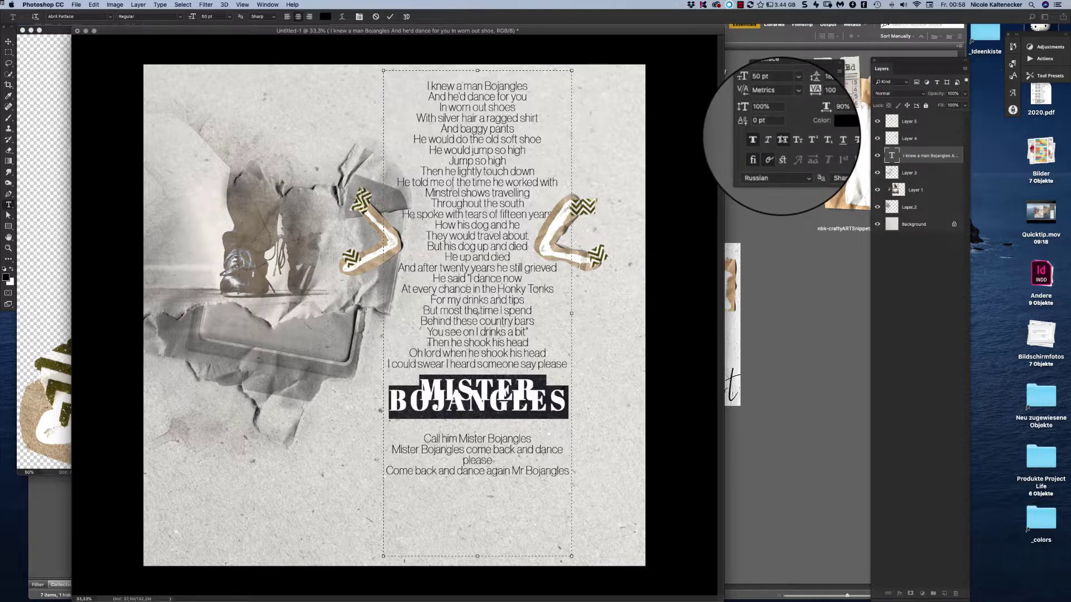
left_click(783, 139)
left_click(828, 97)
type("30")
key("Tab")
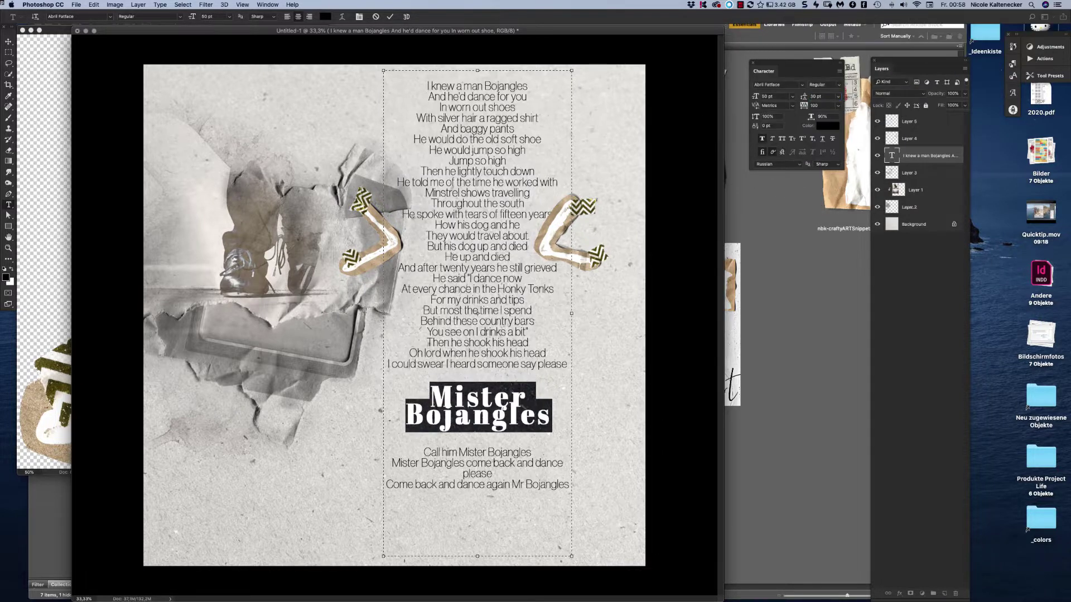
left_click(828, 96)
type("34")
key("Return")
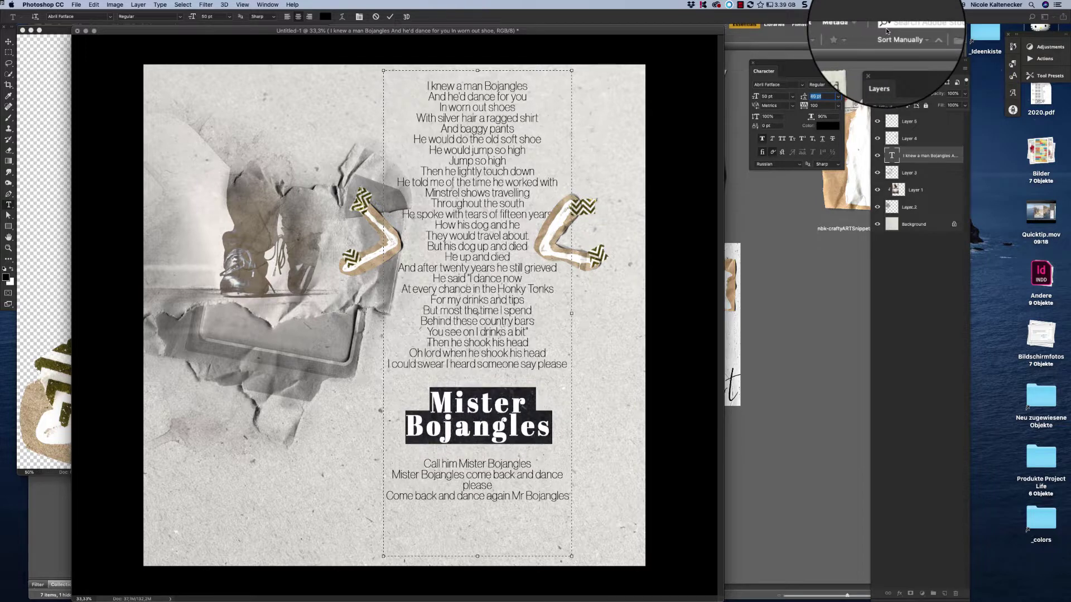
Set the lyric lines to 16 pt and shrink the closing chorus lines the same way.
left_click_drag(568, 365, 415, 55)
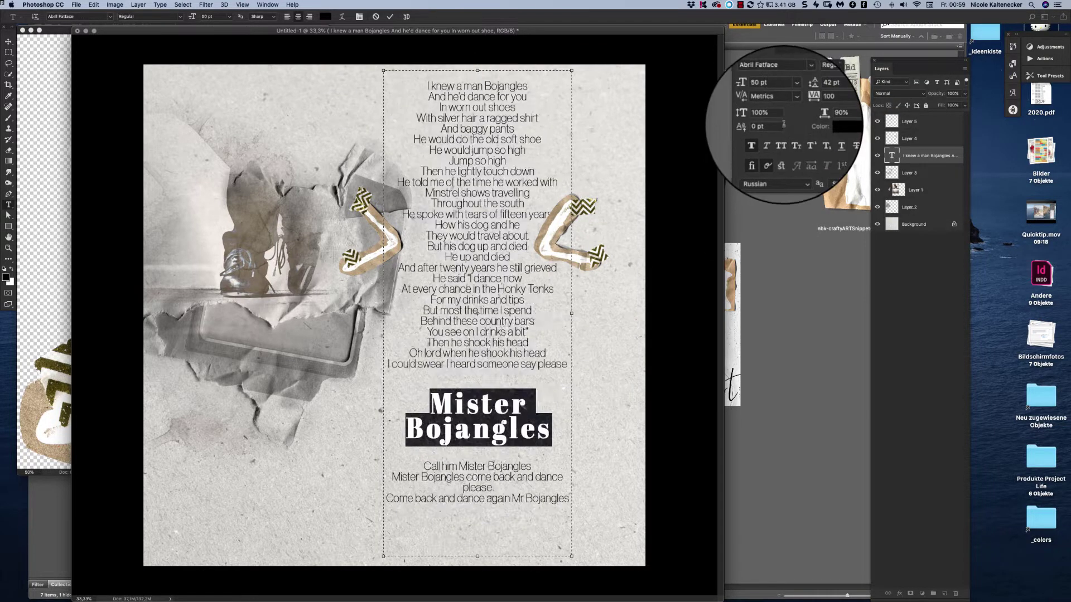
left_click(792, 97)
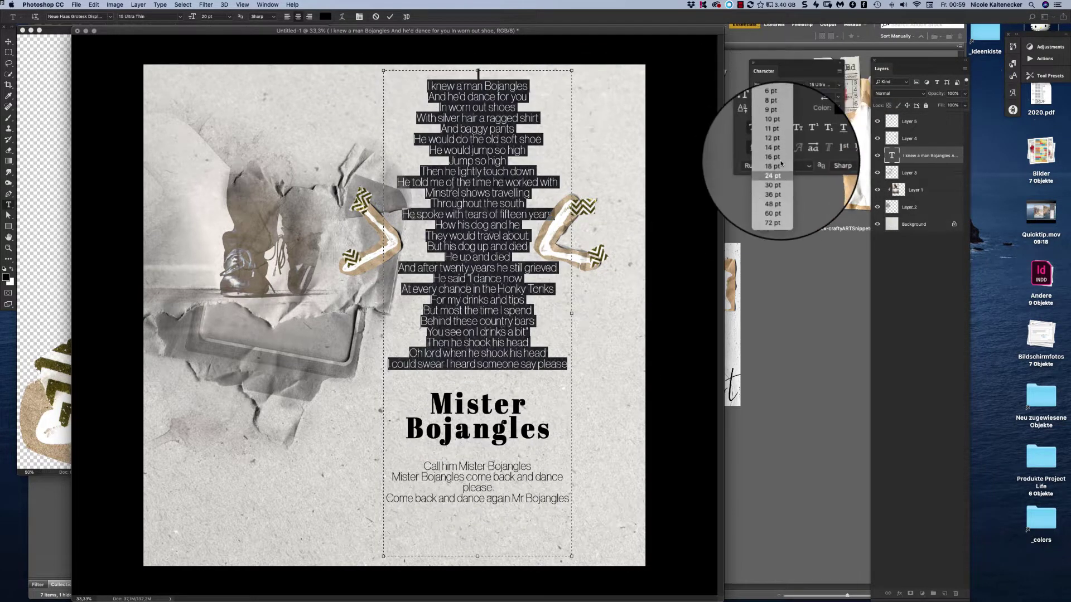
left_click(781, 163)
left_click_drag(424, 463, 569, 499)
left_click(792, 97)
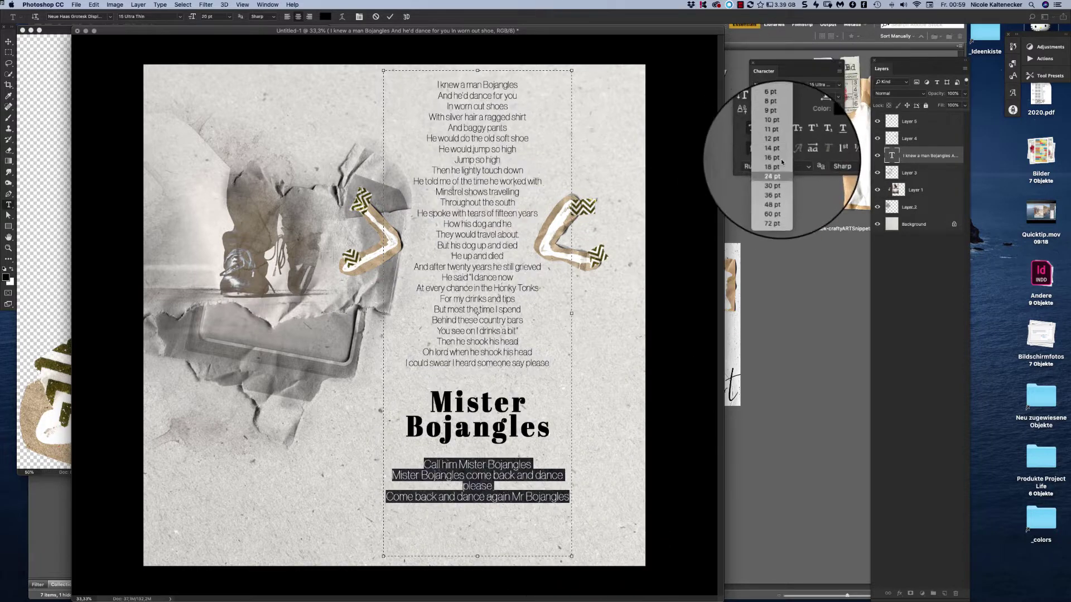
left_click(781, 163)
left_click_drag(406, 392, 551, 441)
Colour the title with a grey sampled from the page and set its layer to Color Burn.
left_click(827, 126)
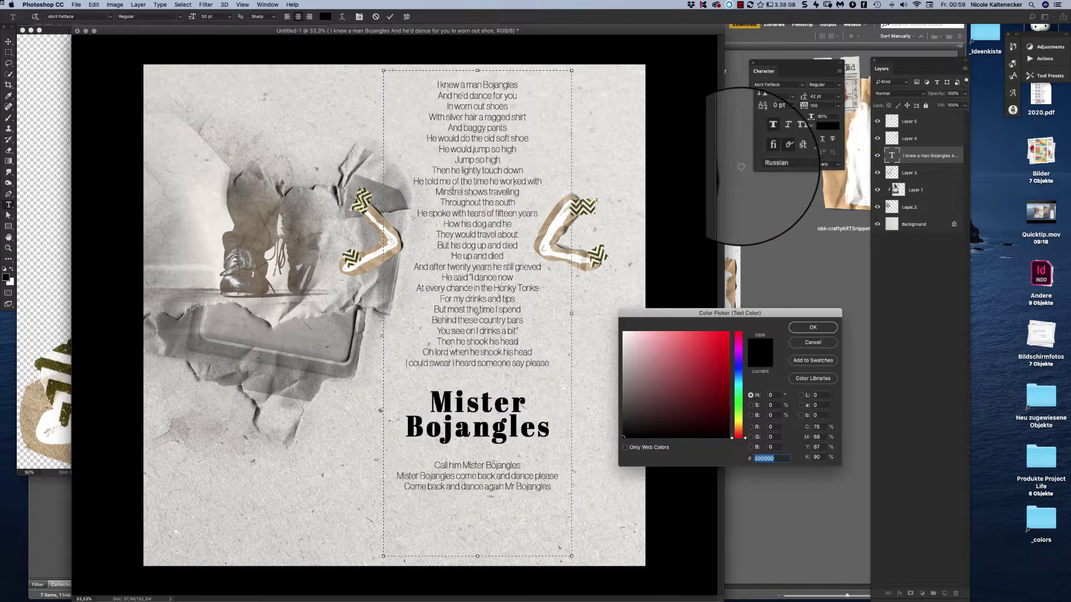
left_click(340, 369)
left_click(812, 327)
left_click(9, 41)
left_click(898, 93)
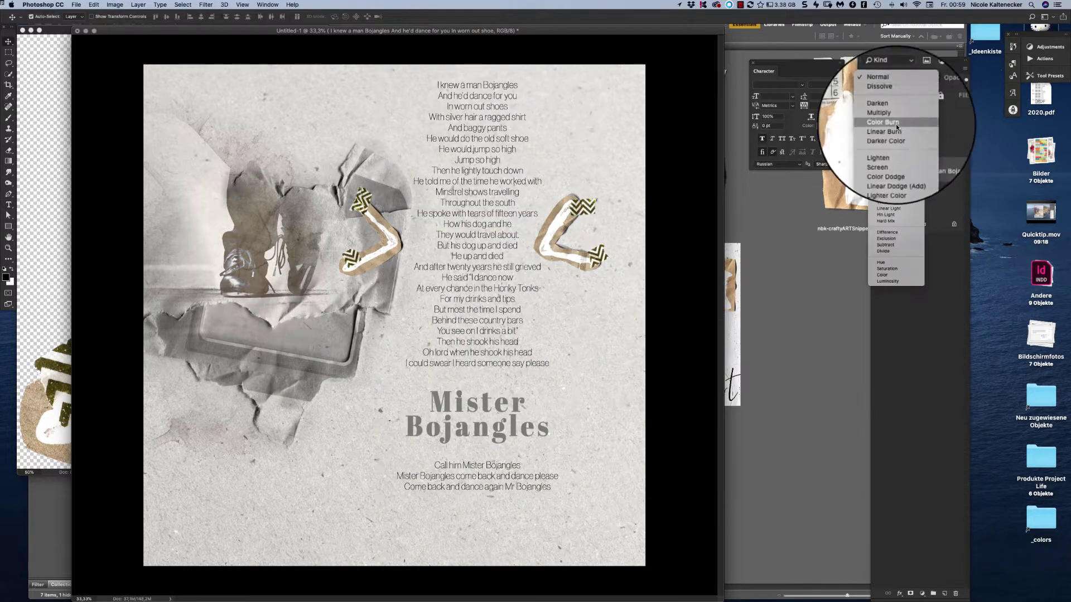
left_click(896, 124)
Move both zigzag tape pieces down beside the title and reposition the torn photo.
left_click_drag(568, 208, 579, 406)
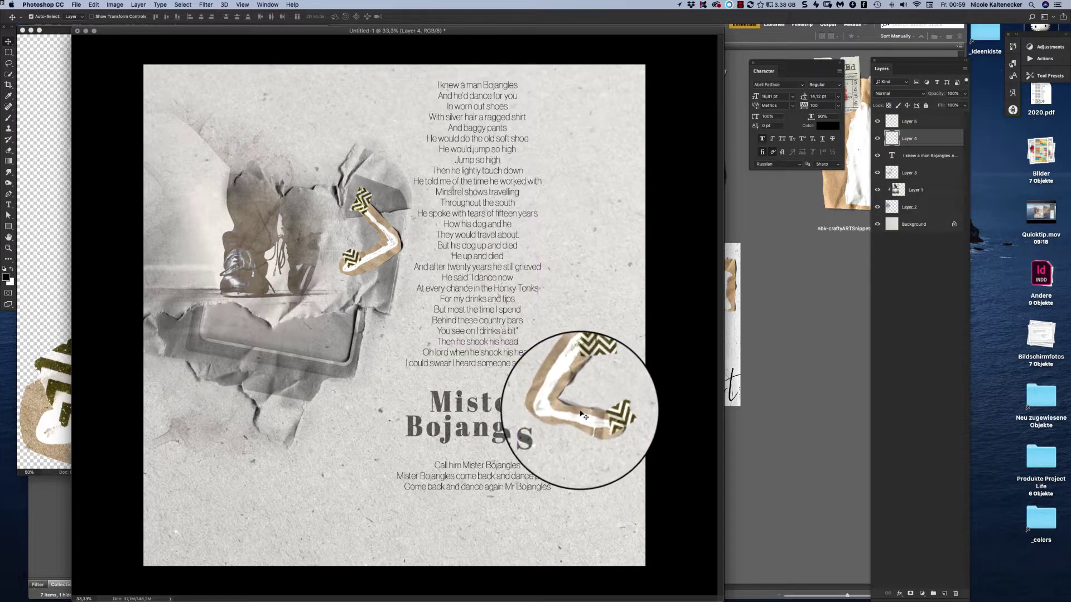
mouse_move(391, 234)
left_mouse_down()
mouse_move(391, 415)
mouse_move(412, 437)
left_mouse_up()
mouse_move(345, 334)
left_mouse_down()
mouse_move(333, 375)
mouse_move(368, 429)
left_mouse_up()
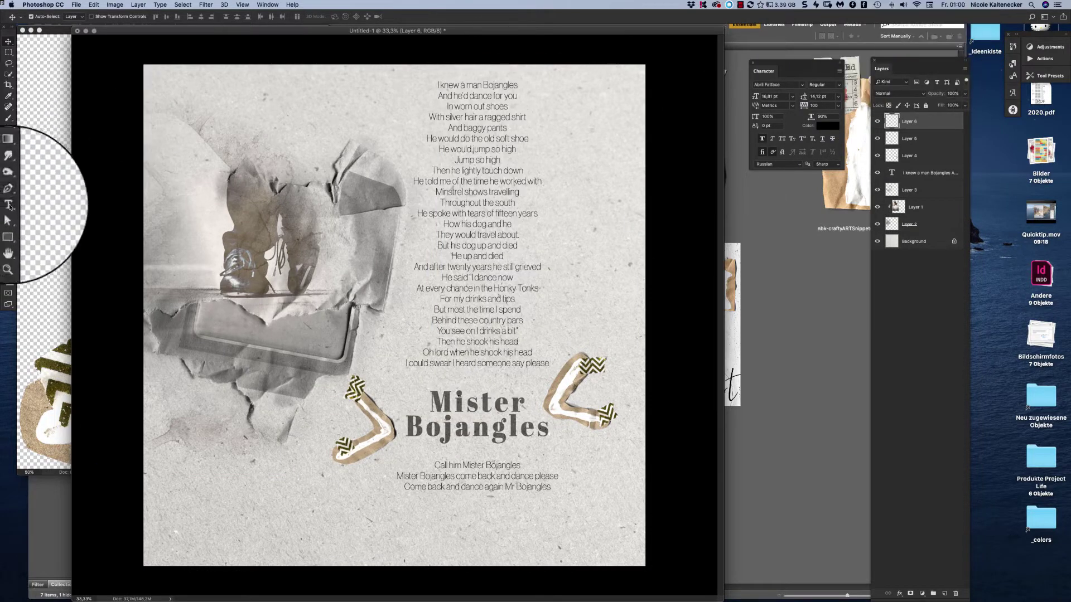
Restyle the Mister Bojangles title in a stamped capital font, previewing Blenny and others.
left_click(9, 206)
left_click_drag(431, 390, 549, 441)
left_click(781, 84)
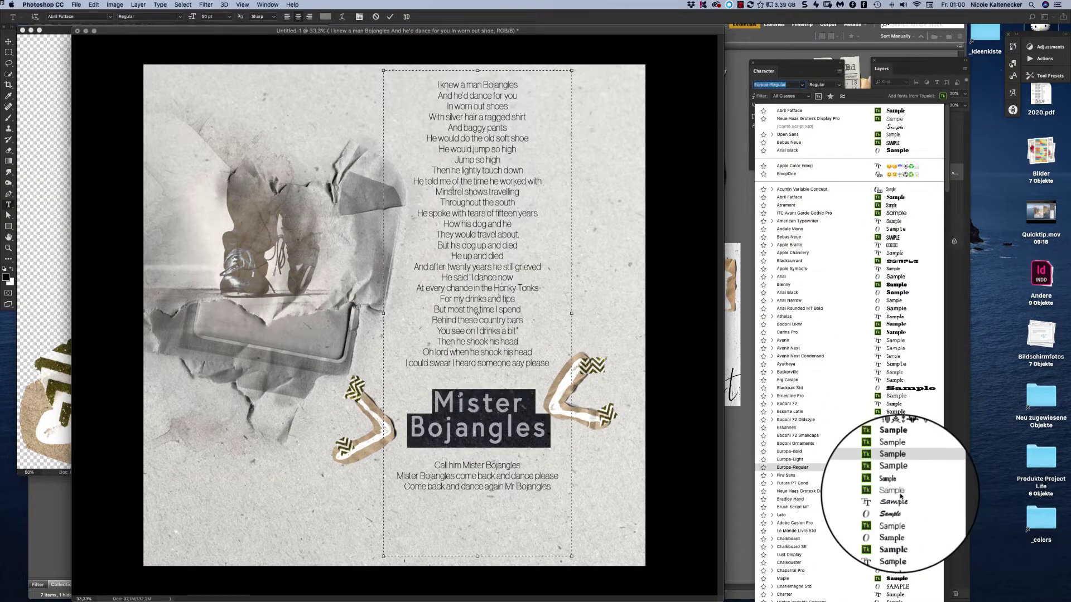
left_click(906, 286)
key("Down")
key("Down")
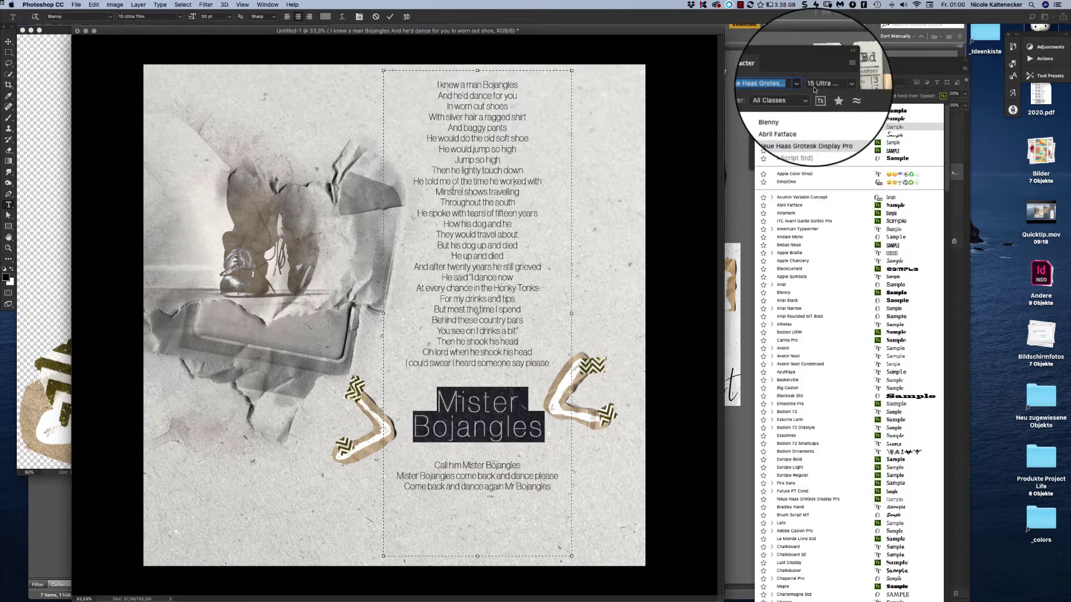
scroll(896, 215, "down", 5)
scroll(893, 302, "down", 5)
scroll(902, 373, "down", 5)
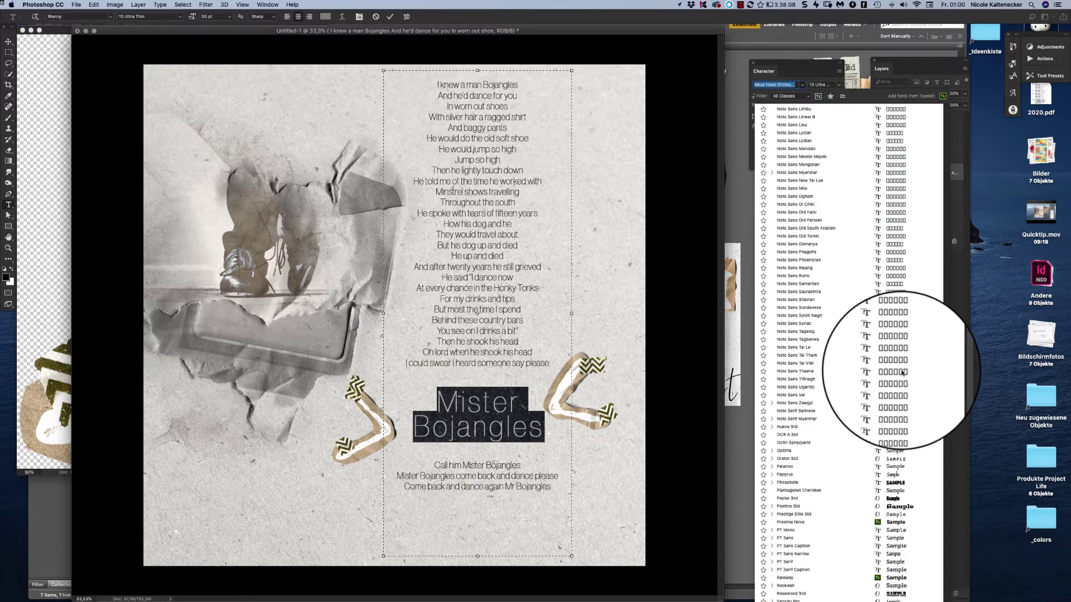
scroll(902, 372, "down", 5)
scroll(903, 391, "down", 5)
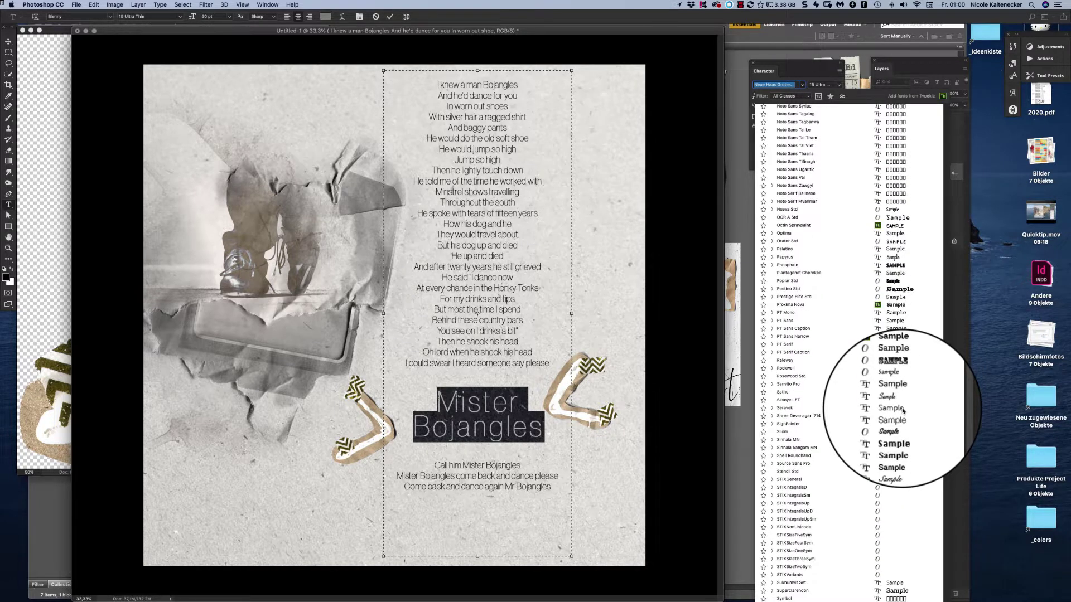
key("Escape")
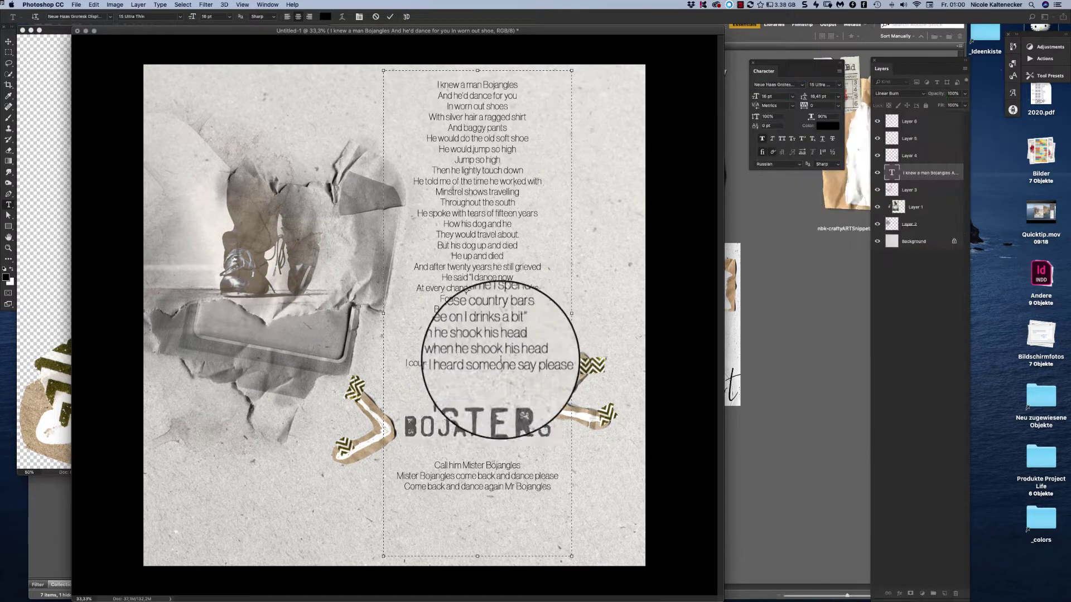
Shrink the lyric and chorus lines, then nudge a zigzag tape piece and the torn photo left.
left_click_drag(533, 363, 365, 76)
left_click_drag(552, 486, 434, 461)
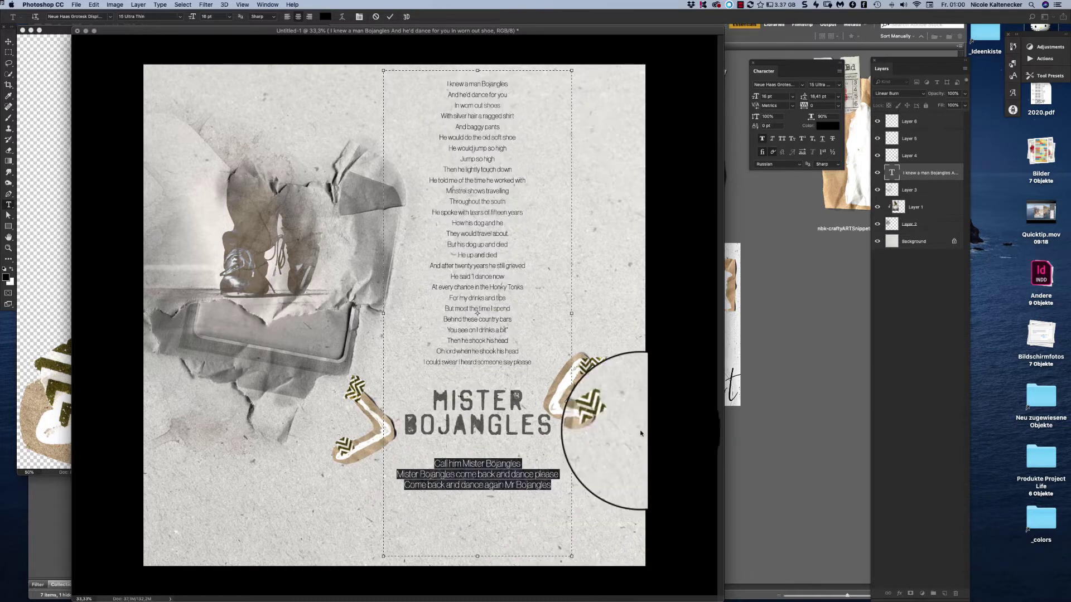
key("Escape")
key("v")
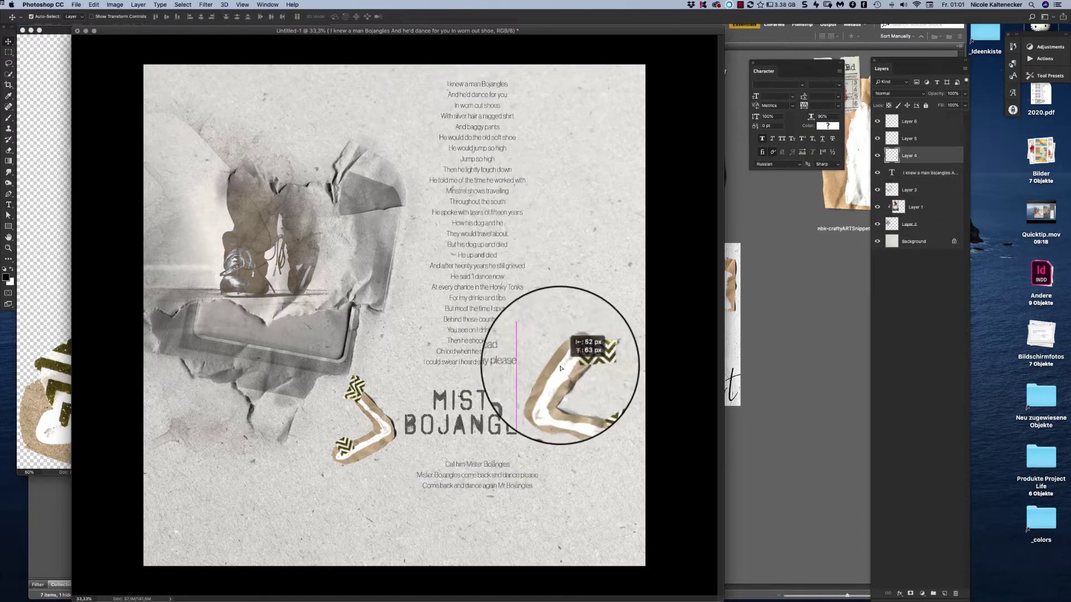
left_click_drag(343, 453, 342, 462)
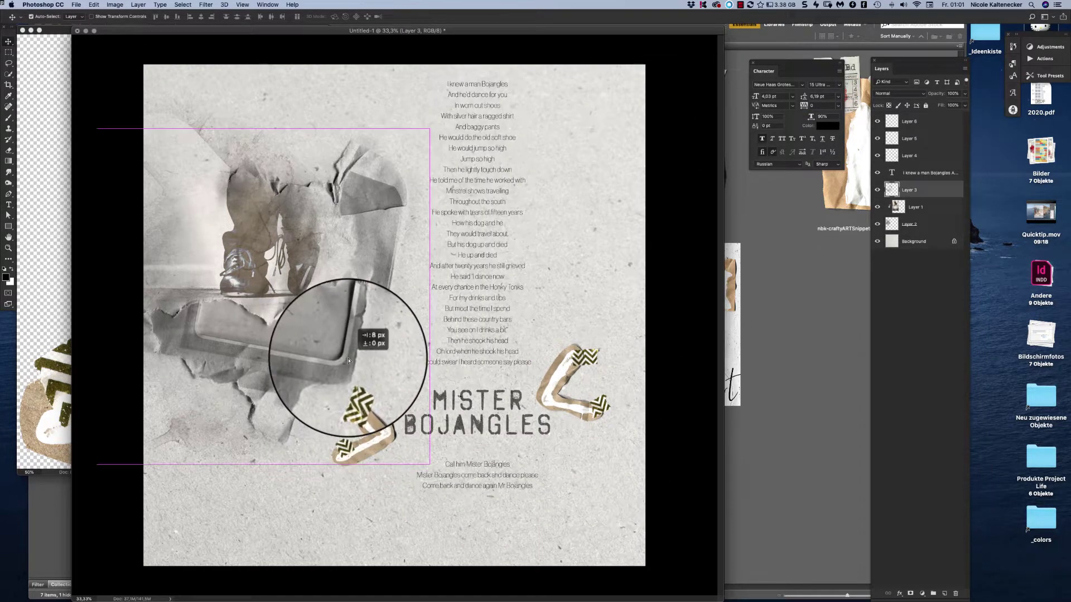
left_click_drag(348, 361, 344, 362)
On a new layer, draw thin pencil lines across the photo with a small heart atop a vertical line.
key("shift+ctrl+n")
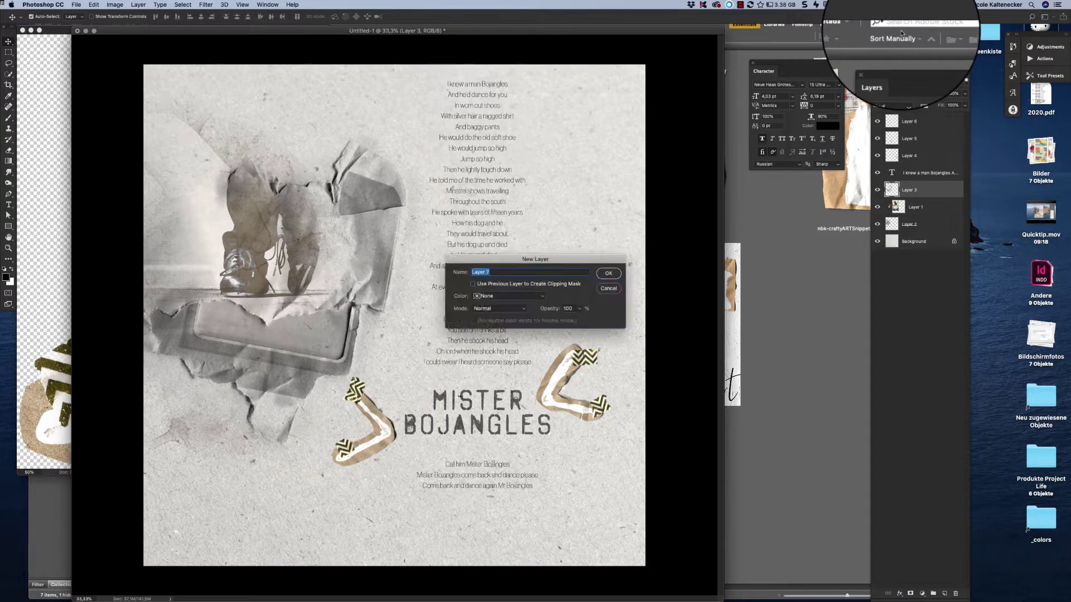
key("Return")
key("b")
right_click(483, 285)
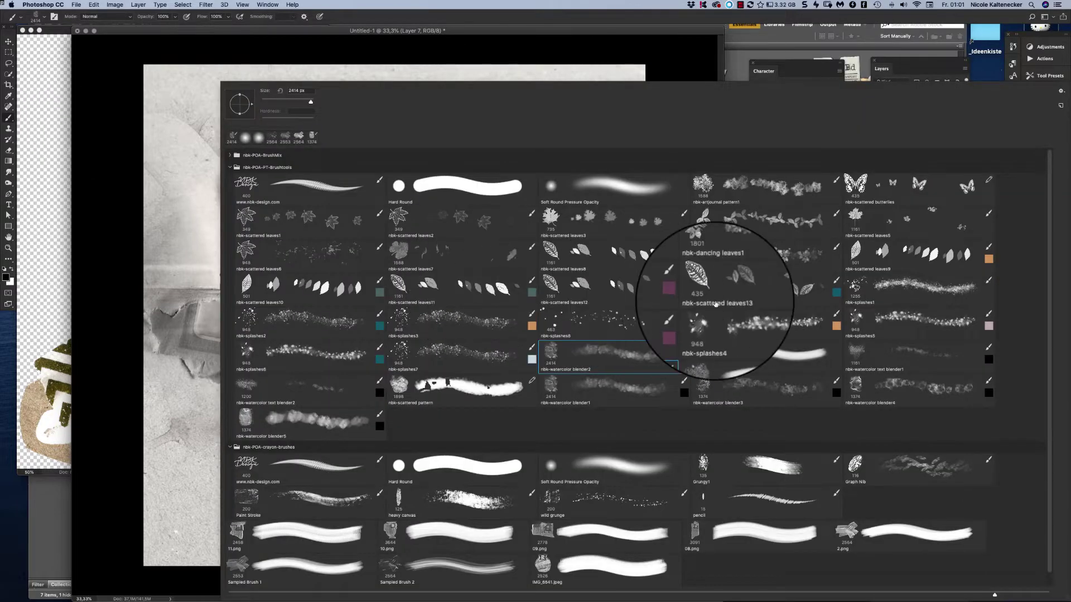
double_click(742, 500)
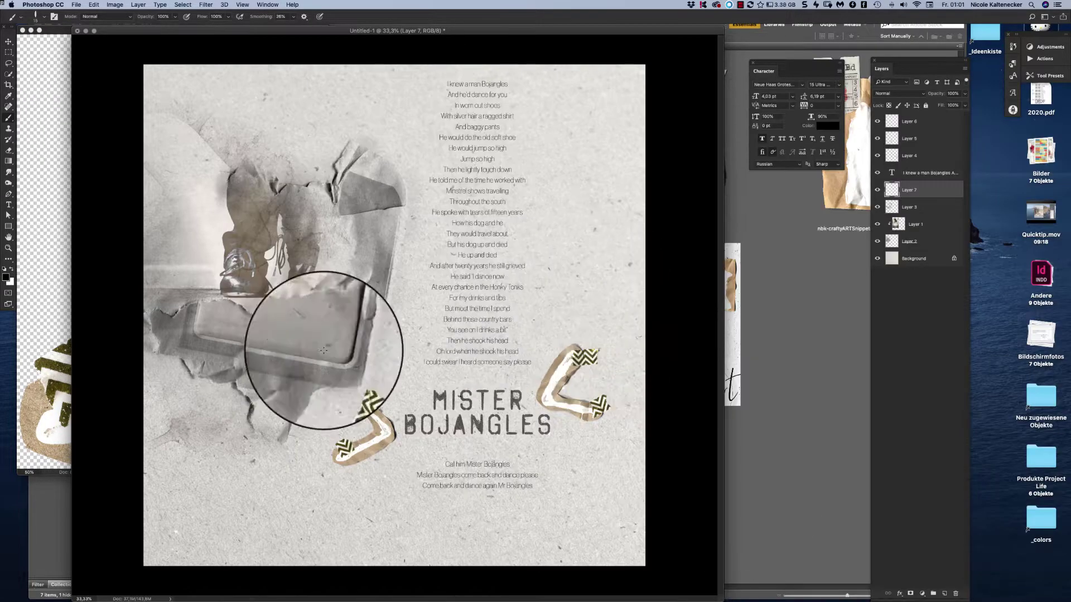
mouse_move(389, 313)
left_mouse_down()
mouse_move(144, 345)
mouse_move(418, 95)
left_mouse_up()
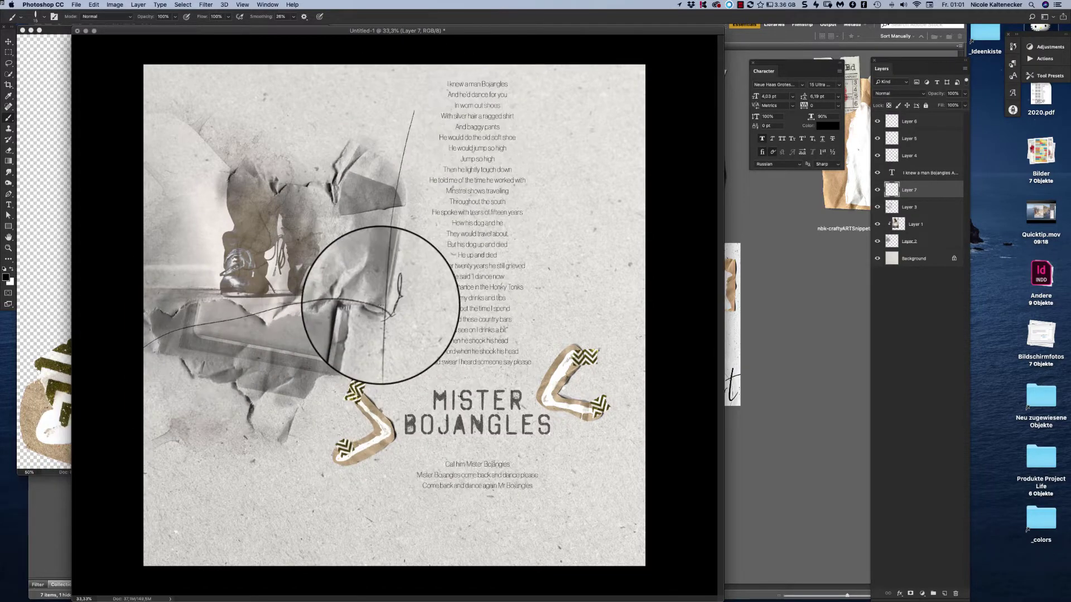
left_click_drag(391, 290, 383, 391)
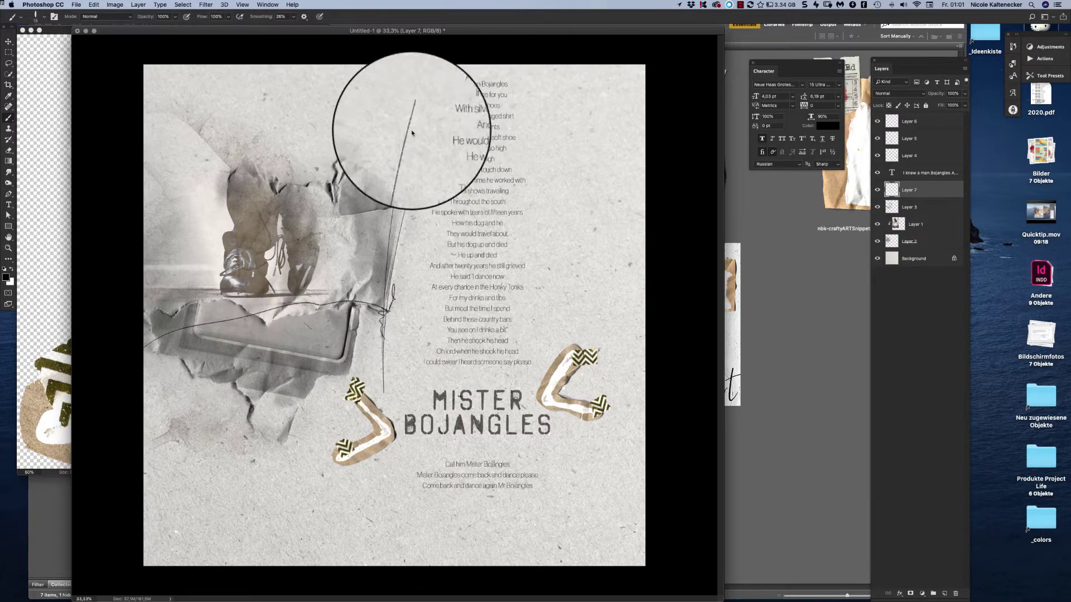
left_click_drag(413, 93, 416, 83)
Choose a new brush preset for painting the splatters.
left_click(8, 41)
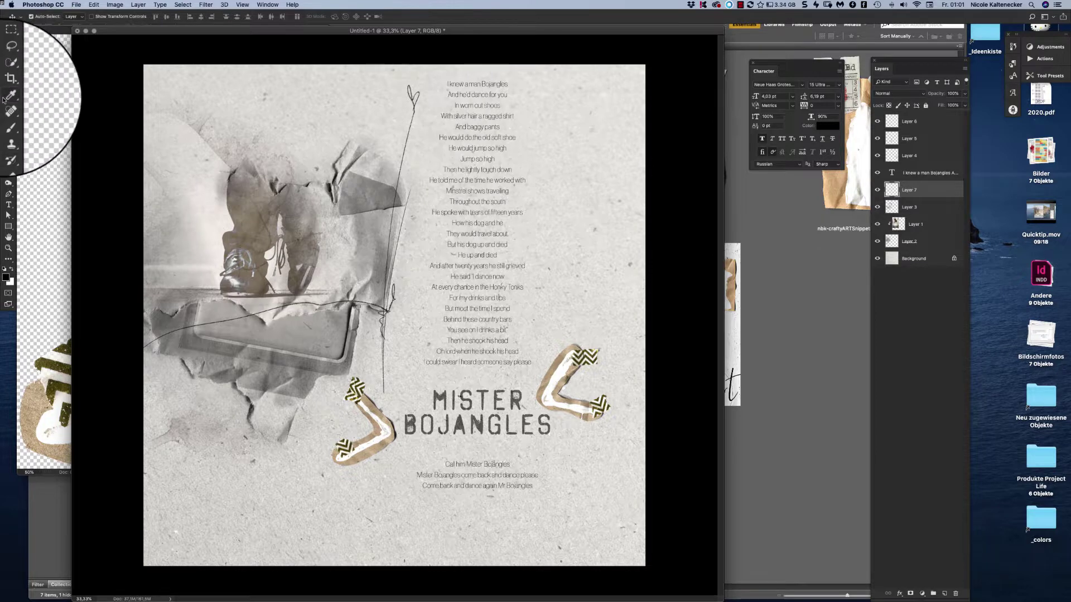
left_click(9, 117)
right_click(454, 347)
double_click(562, 311)
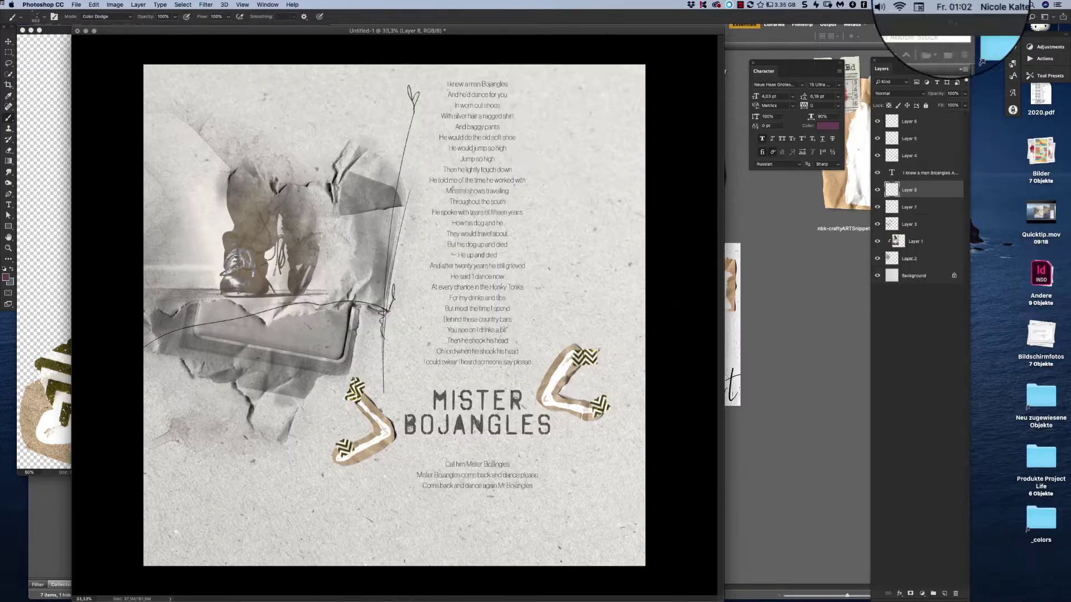
Sample a brown from the photo, set Layer 8 to Color Burn, and pick the watercolor blender2 brush.
key("d")
key("ctrl+a")
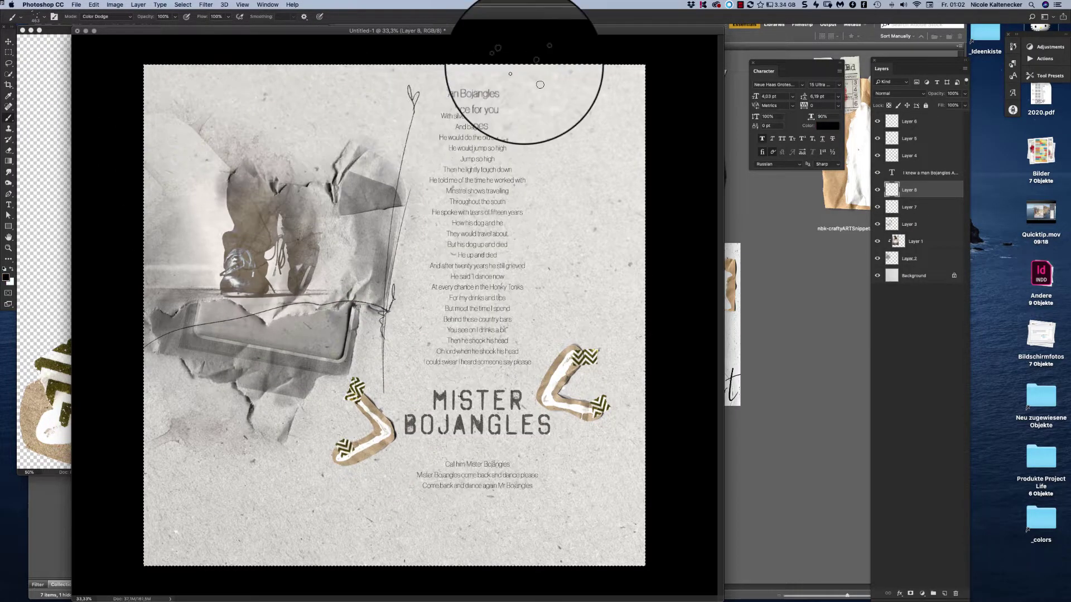
left_click(388, 441, "alt")
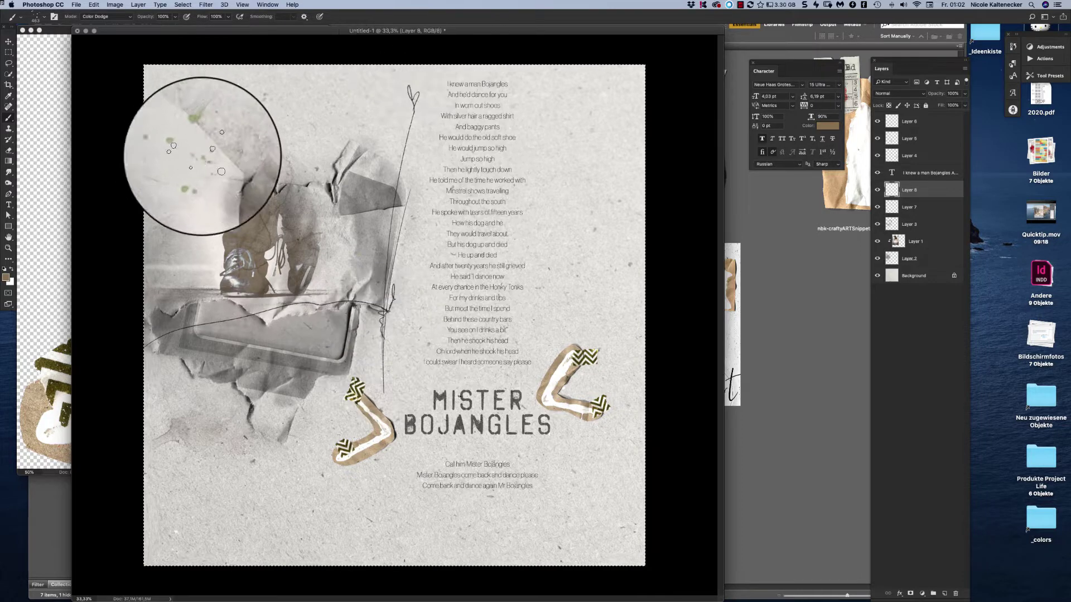
left_click(898, 93)
left_click(887, 132)
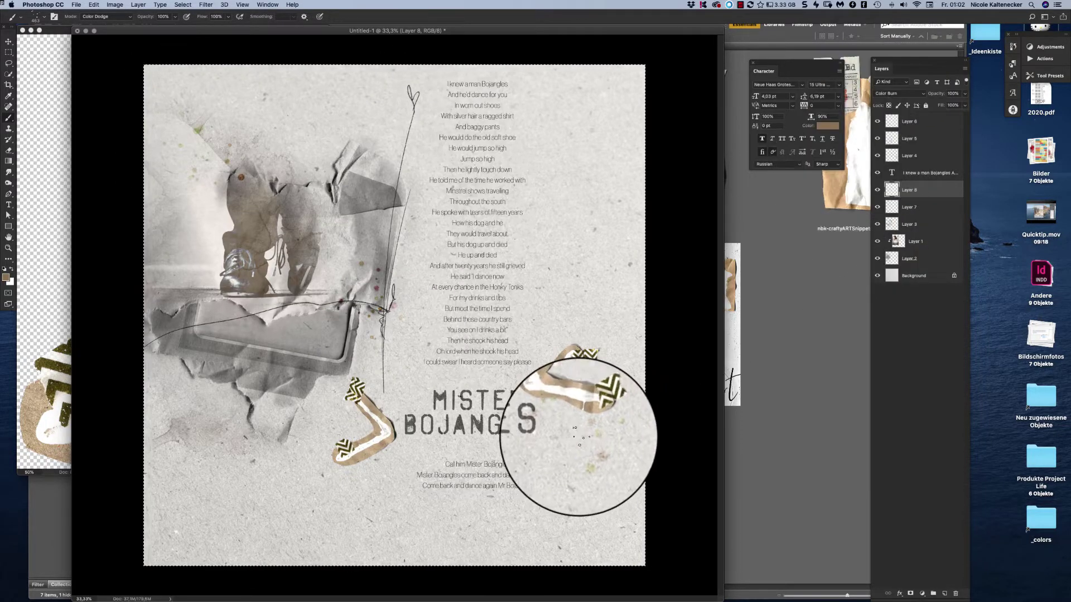
right_click(363, 324)
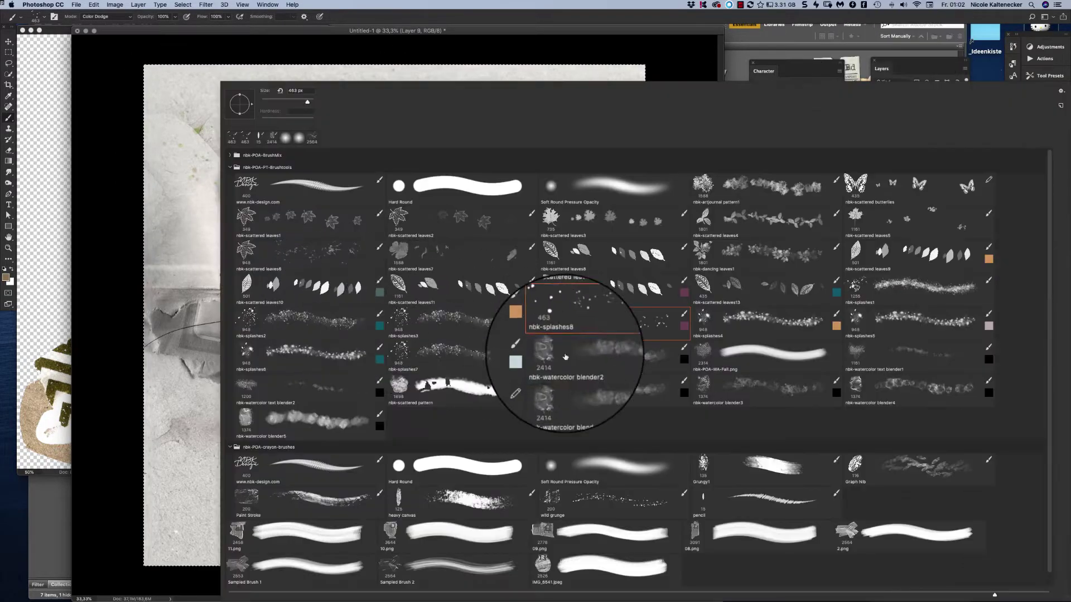
double_click(565, 357)
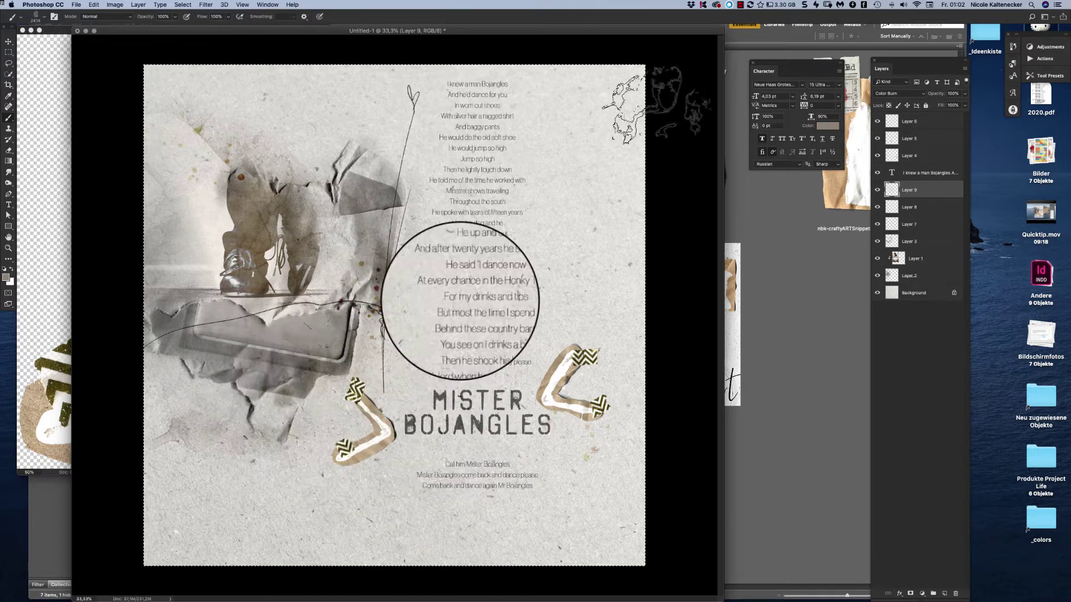
Stamp orange splash splatters around the photo and set Layer 9 to Linear Burn.
right_click(446, 307)
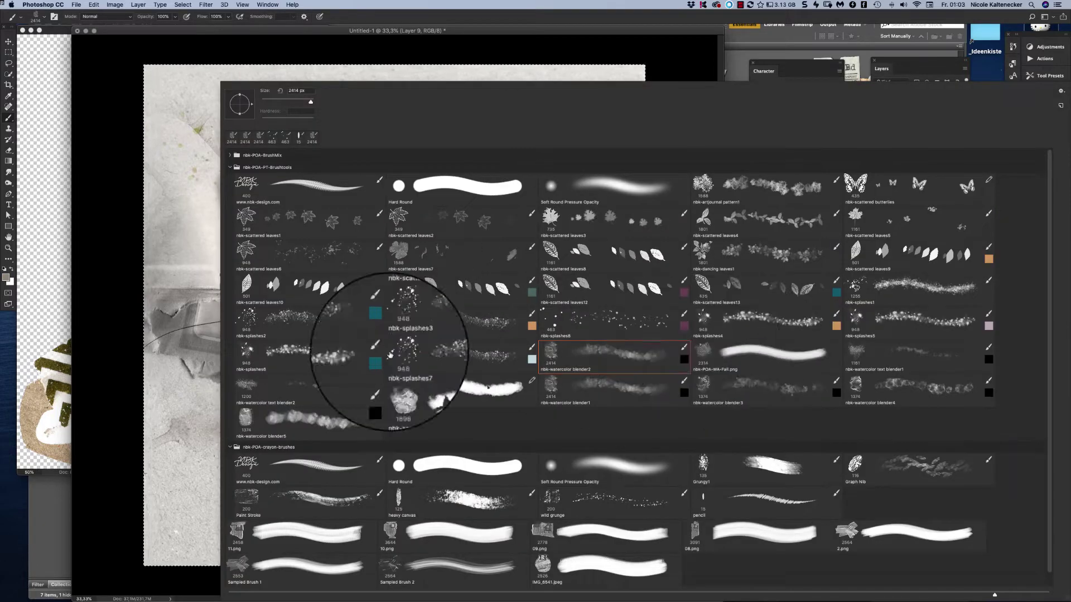
double_click(430, 329)
left_click(827, 125)
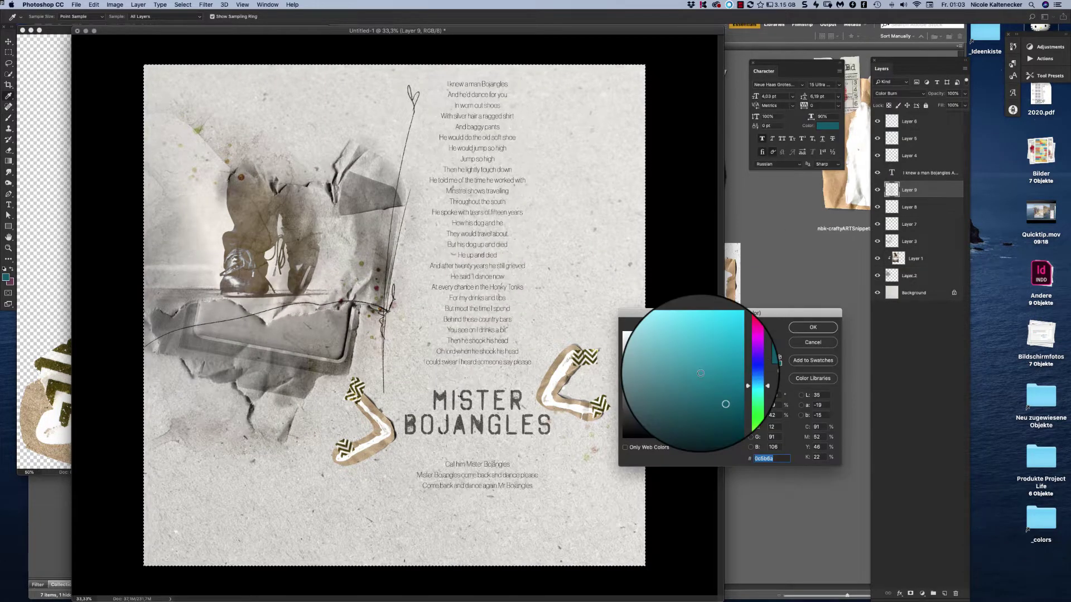
left_click(720, 361)
key("Return")
left_click(332, 332)
left_click(357, 217)
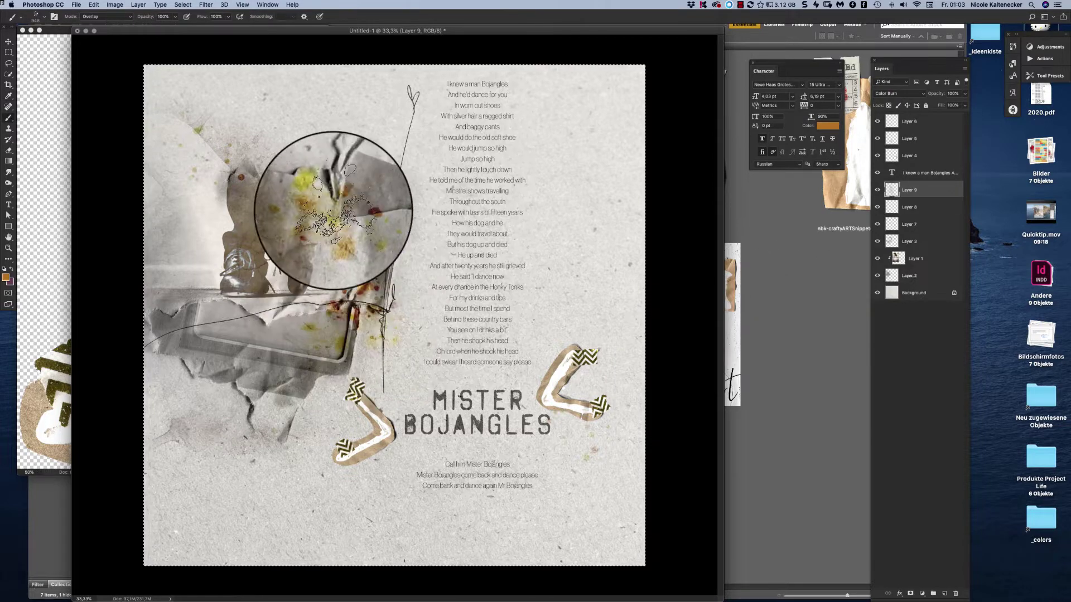
left_click(592, 451)
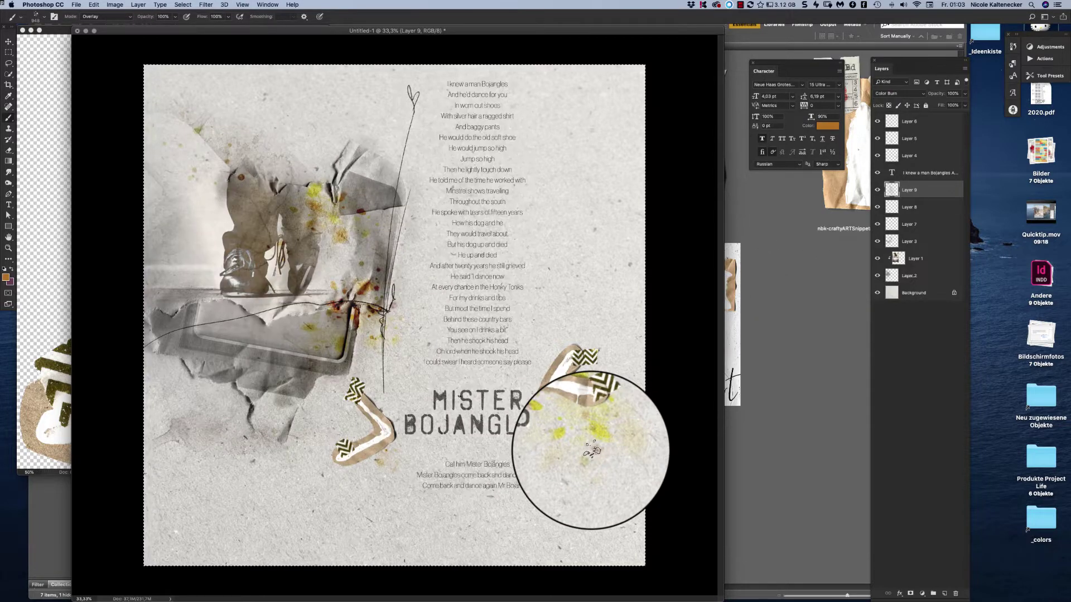
left_click(892, 93)
left_click(892, 99)
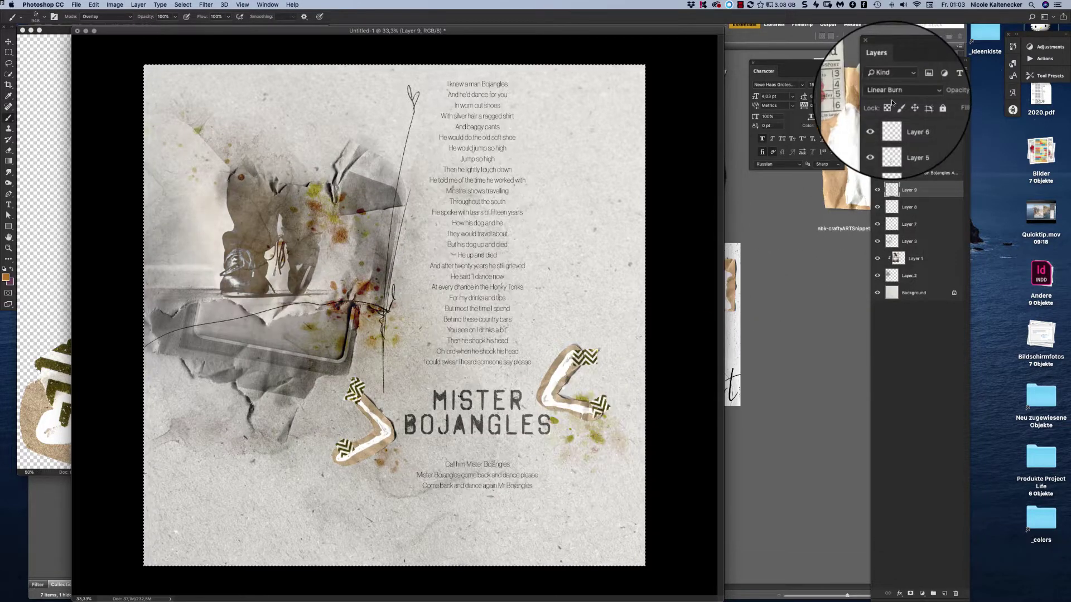
Stamp small black grunge marks near the right arrow and around the shoes.
right_click(444, 378)
left_click(701, 219)
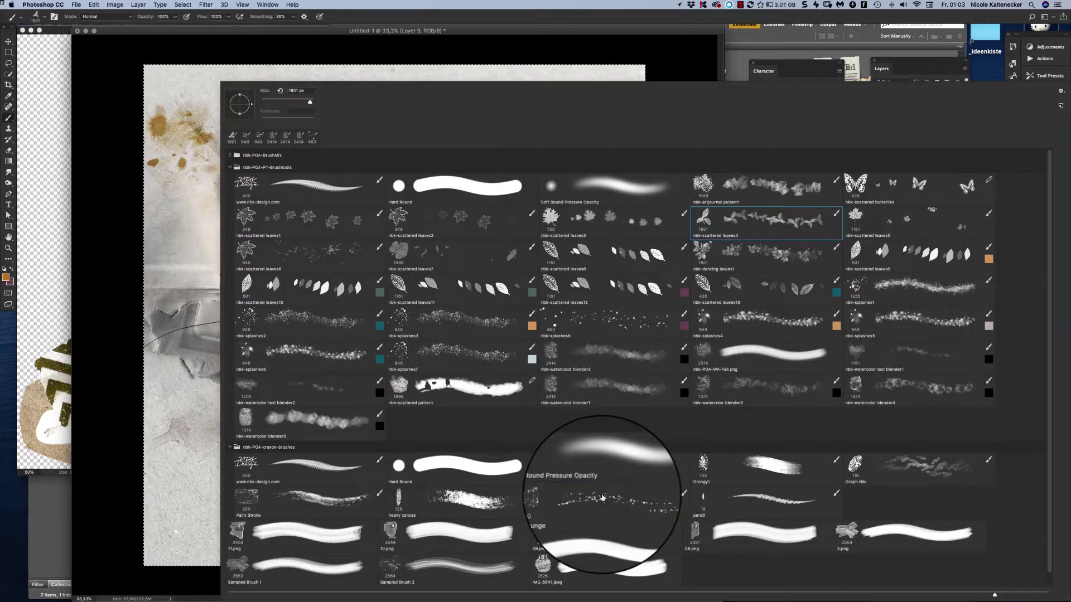
double_click(602, 498)
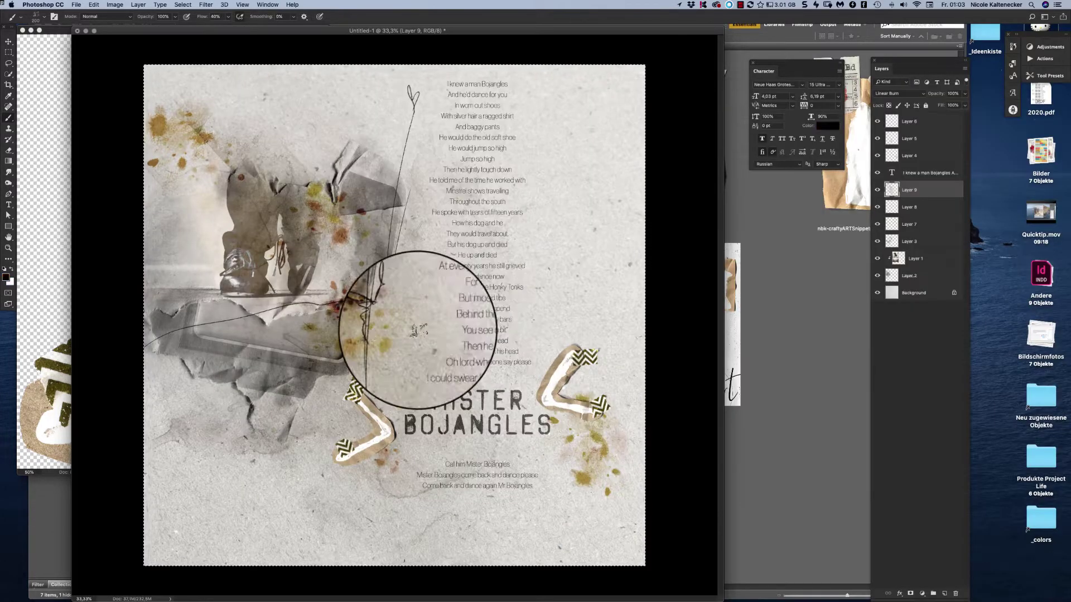
left_click(603, 454)
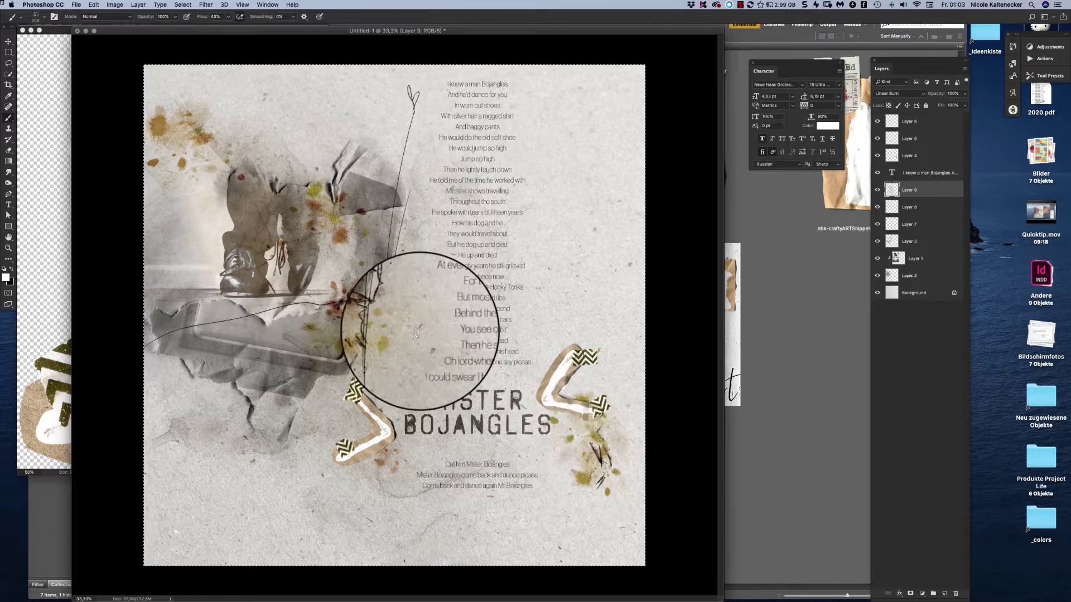
left_click(262, 212)
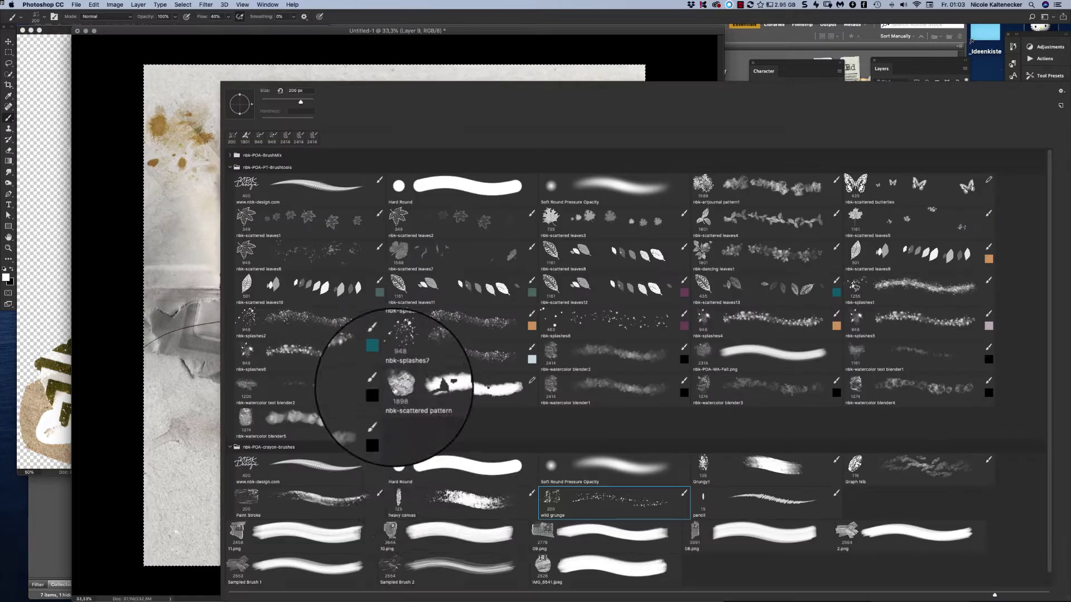
right_click(390, 385)
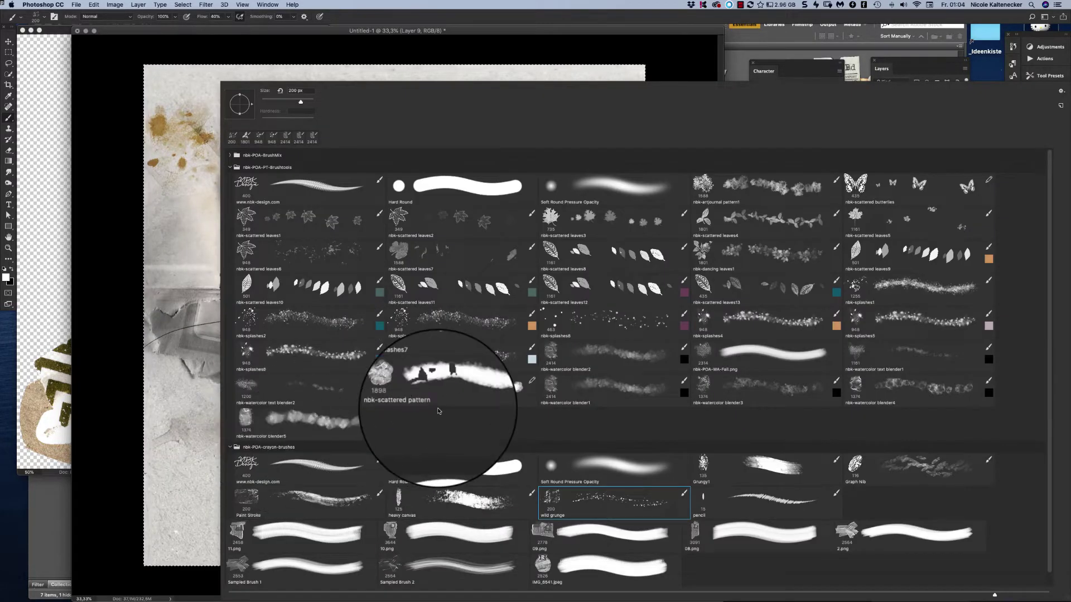
Choose the BrushMix-13 brush and add a new empty layer above the Background.
left_click(229, 155)
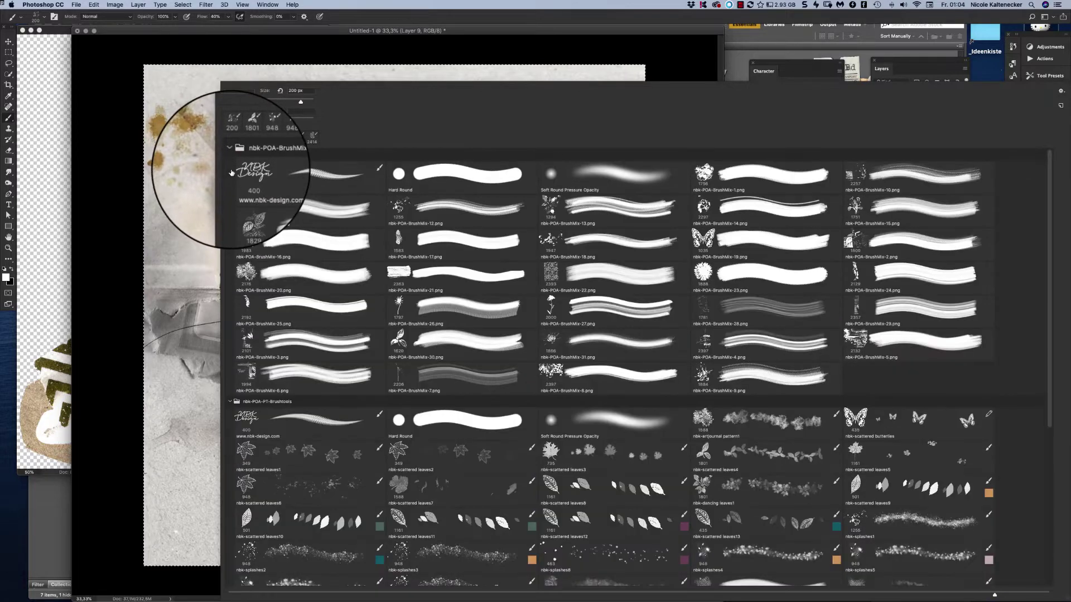
double_click(550, 207)
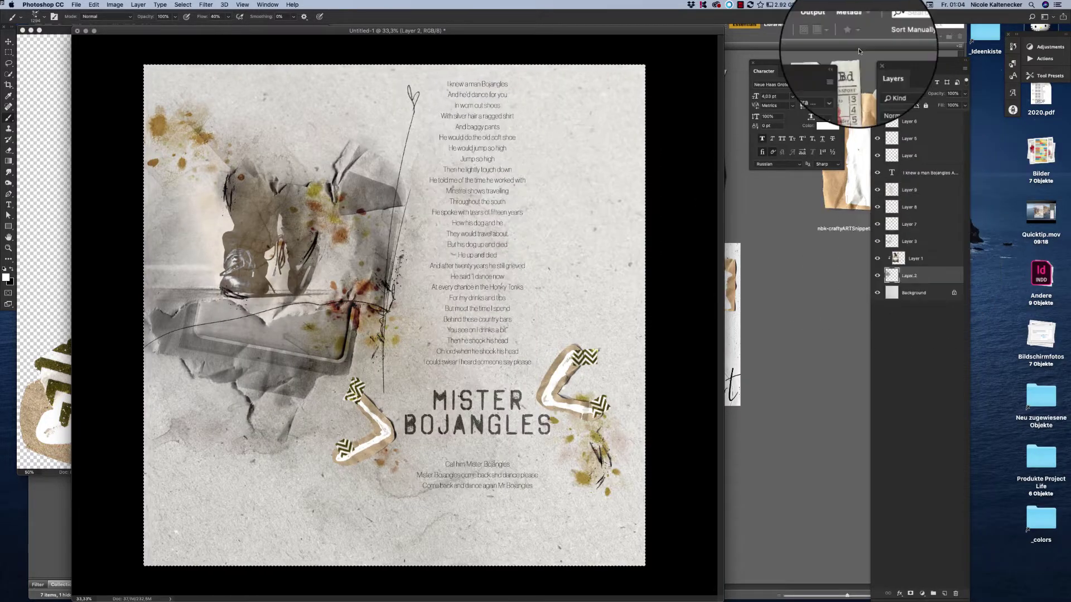
key("ctrl+shift+alt+n")
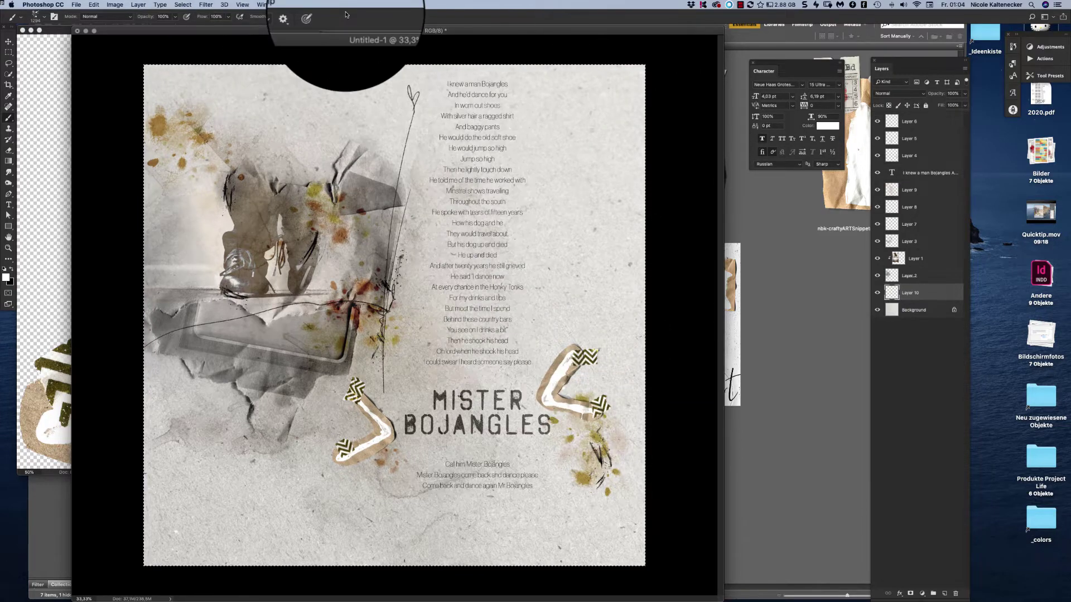
Stamp a large white BrushMix texture and the BrushMix-27 flower beside the lyrics.
right_click(642, 452)
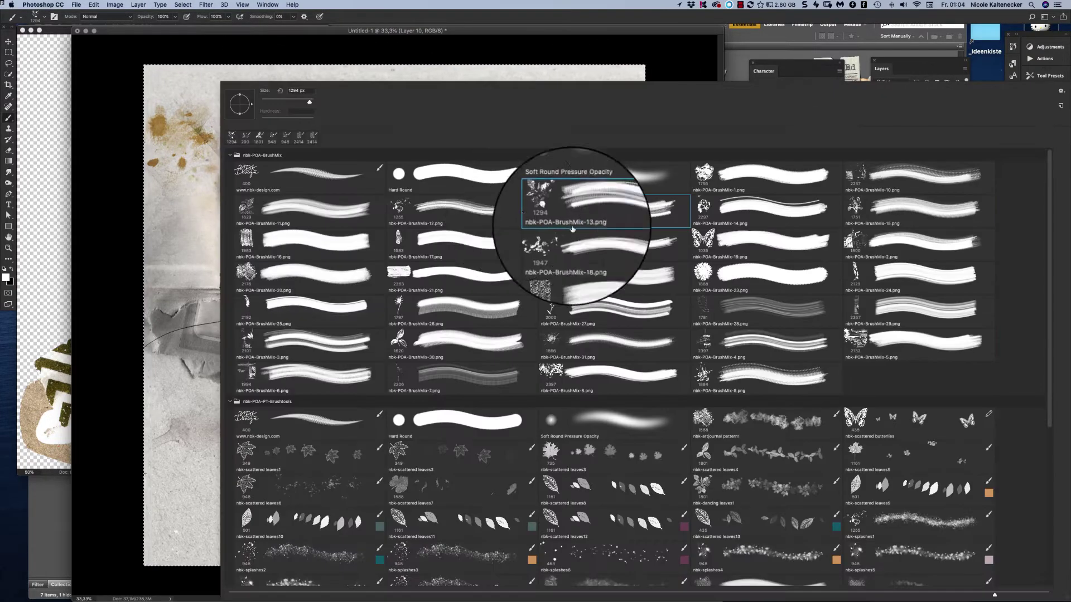
double_click(903, 310)
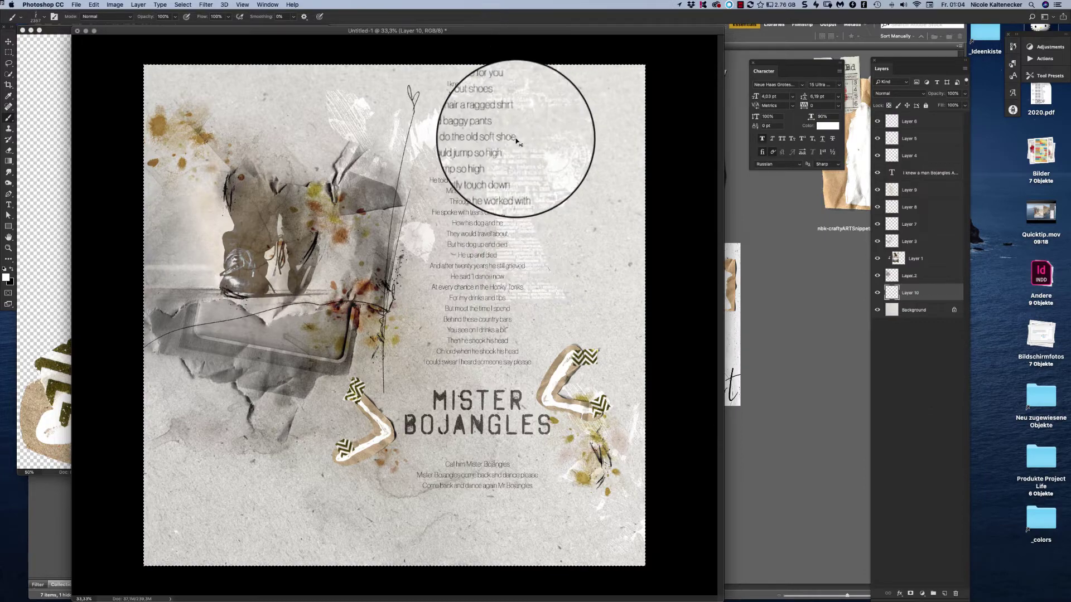
right_click(223, 84)
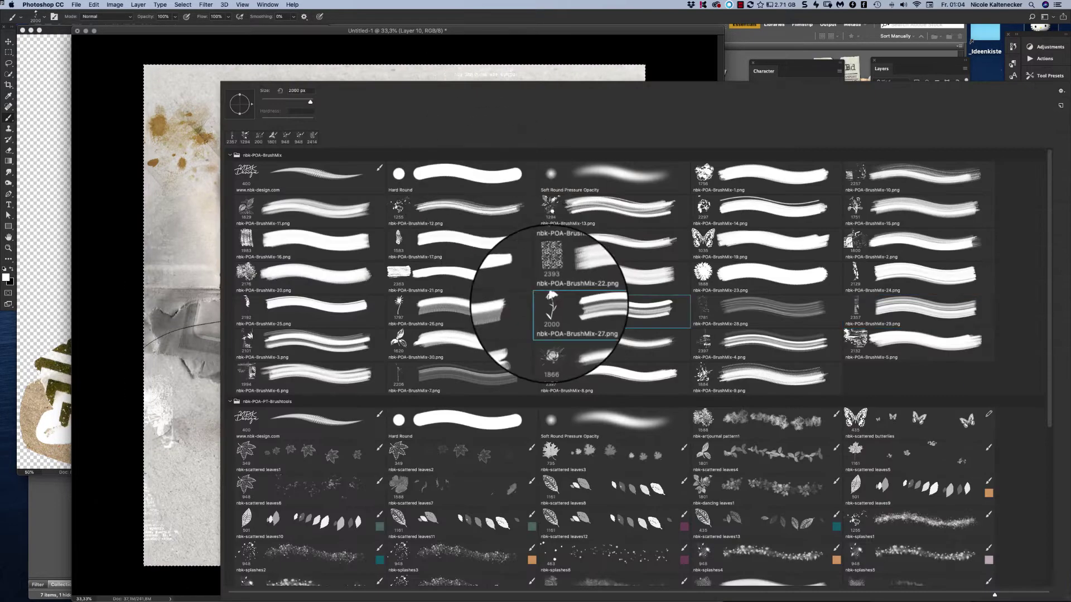
double_click(551, 306)
left_click(419, 307)
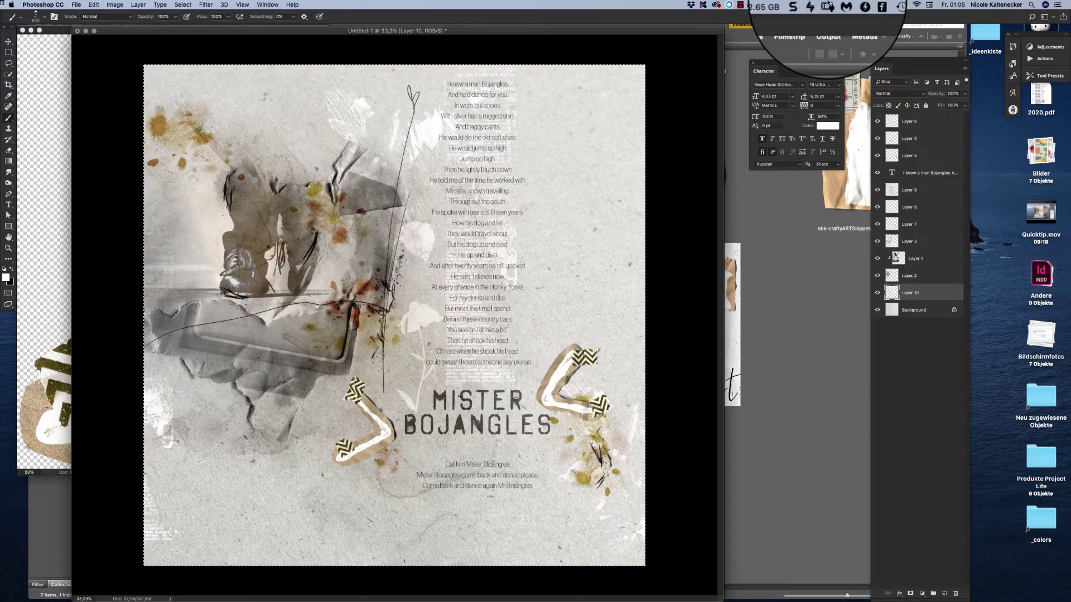
Stamp a white flower, flip it horizontally and settle it onto the right chevron arrow.
left_click(552, 290)
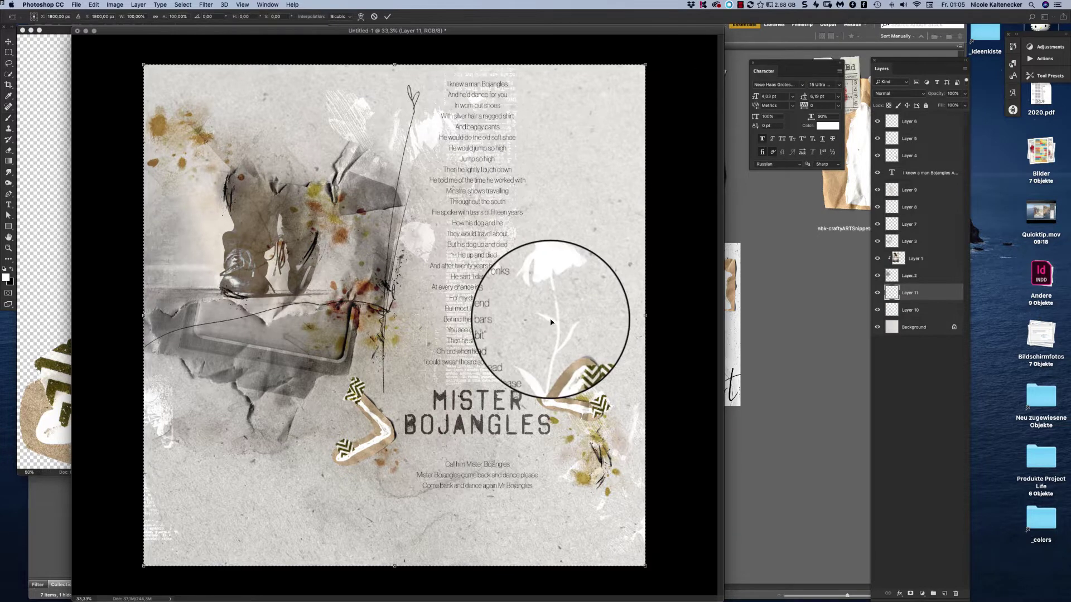
key("ctrl+t")
right_click(552, 330)
left_click(558, 363)
left_click_drag(547, 291, 549, 299)
left_click_drag(575, 286, 597, 298)
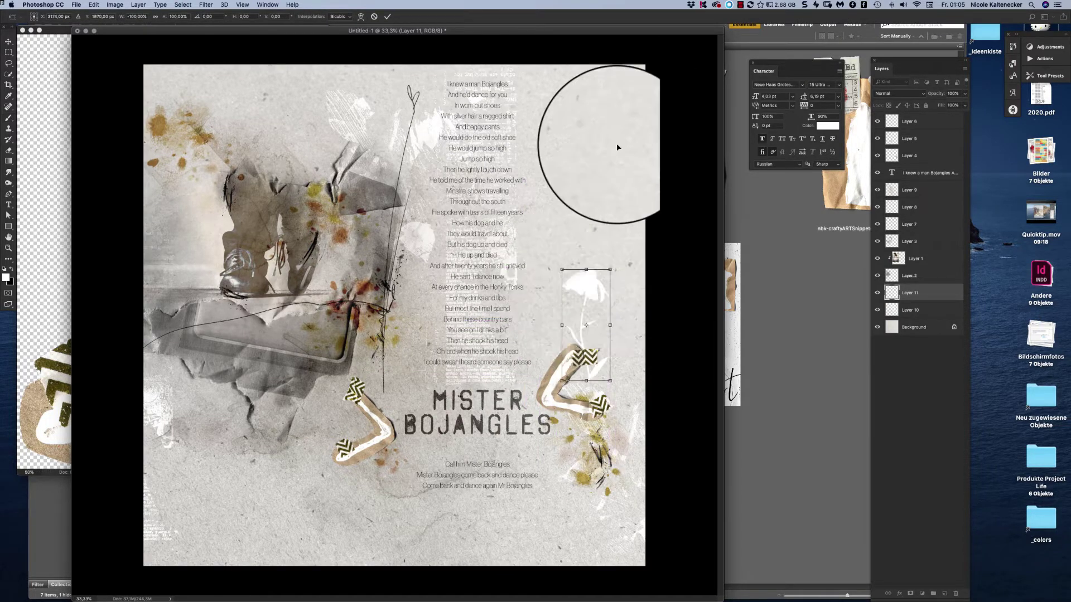
Give the flower a drop shadow, split it onto its own layer and warp its shape.
left_click(899, 594)
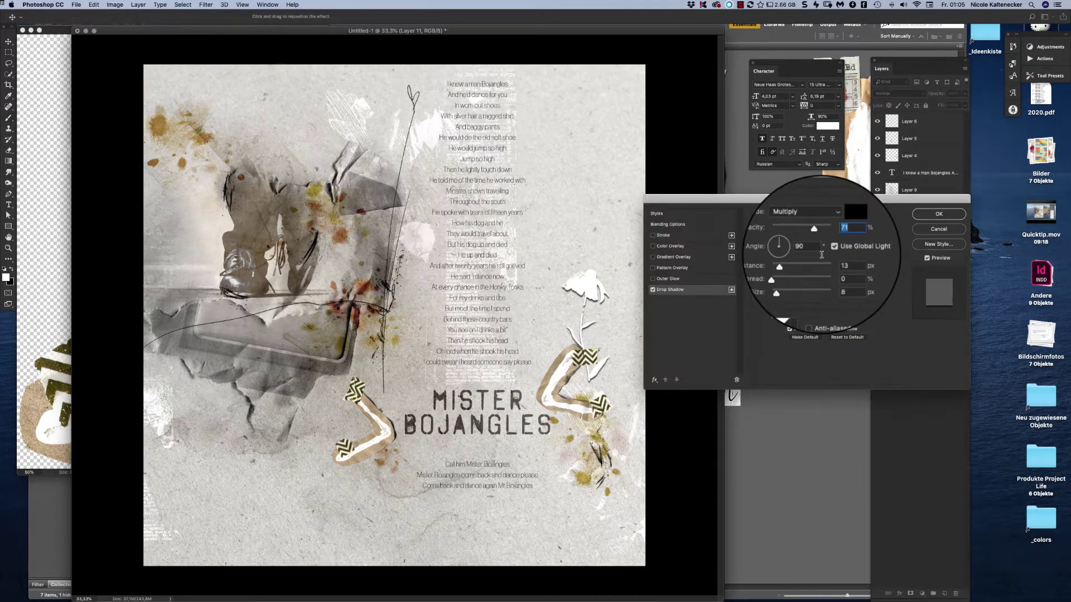
left_click(939, 214)
right_click(954, 293)
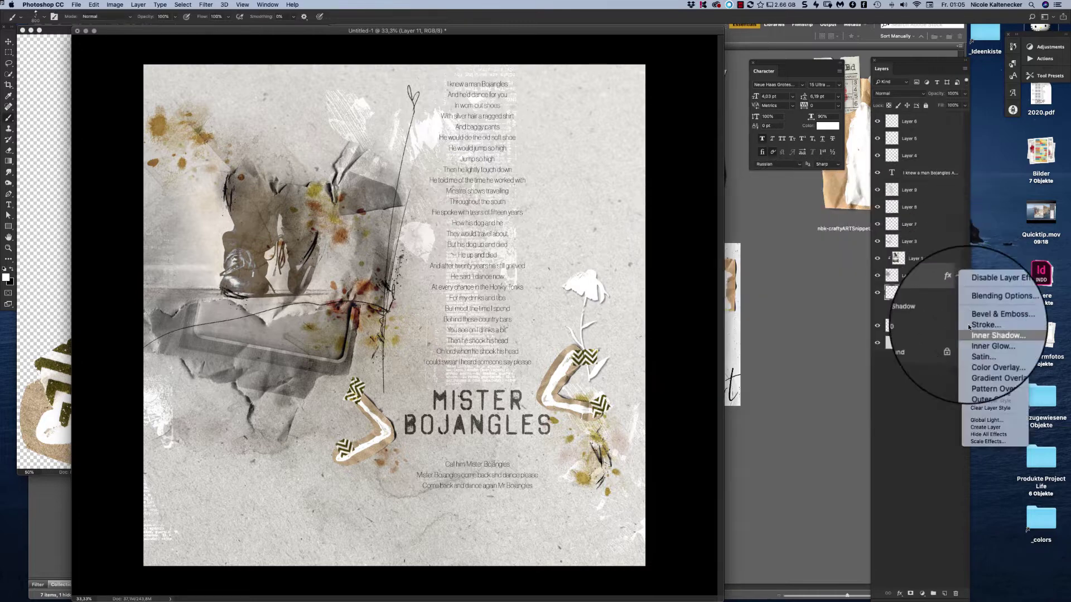
left_click(989, 436)
left_click(920, 310)
key("ctrl+t")
left_click(383, 16)
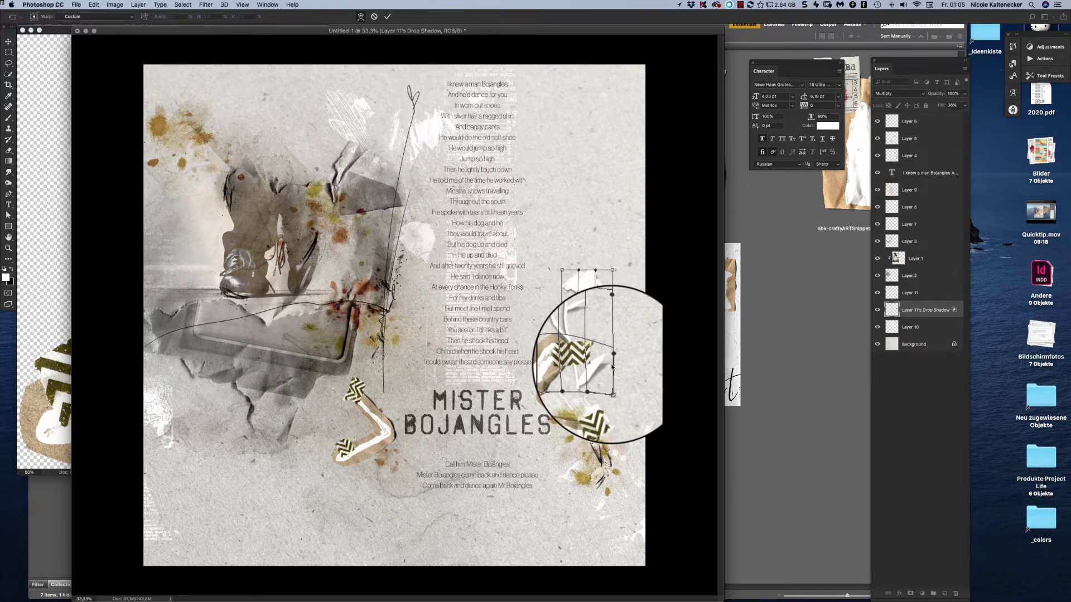
key("Return")
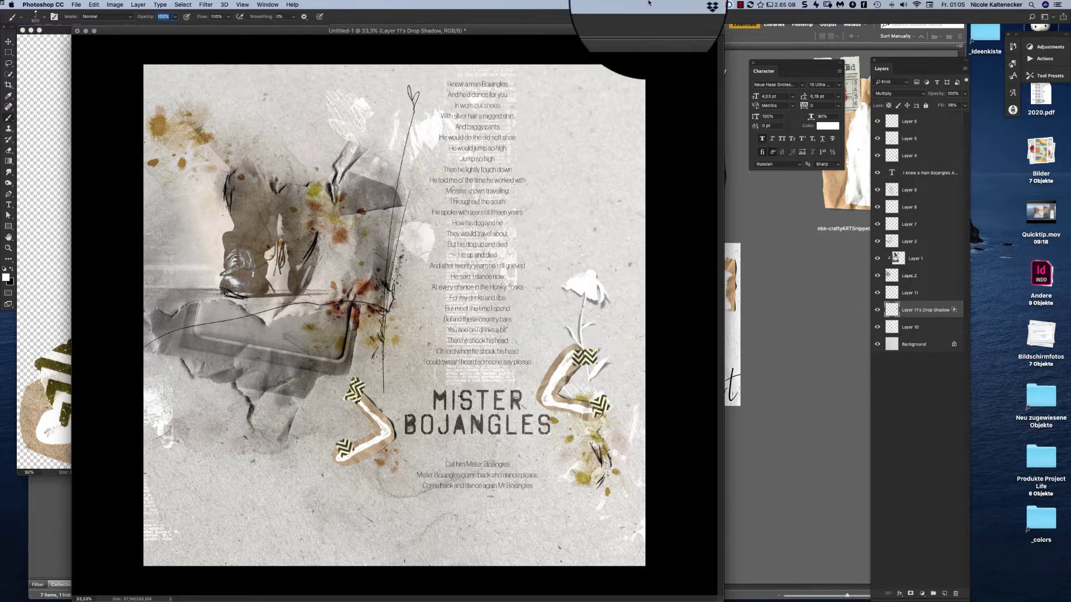
Blend the shadow layer with Linear Burn, add a tan colour overlay and a layer mask.
left_click(898, 93)
left_click(898, 112)
left_click(899, 593)
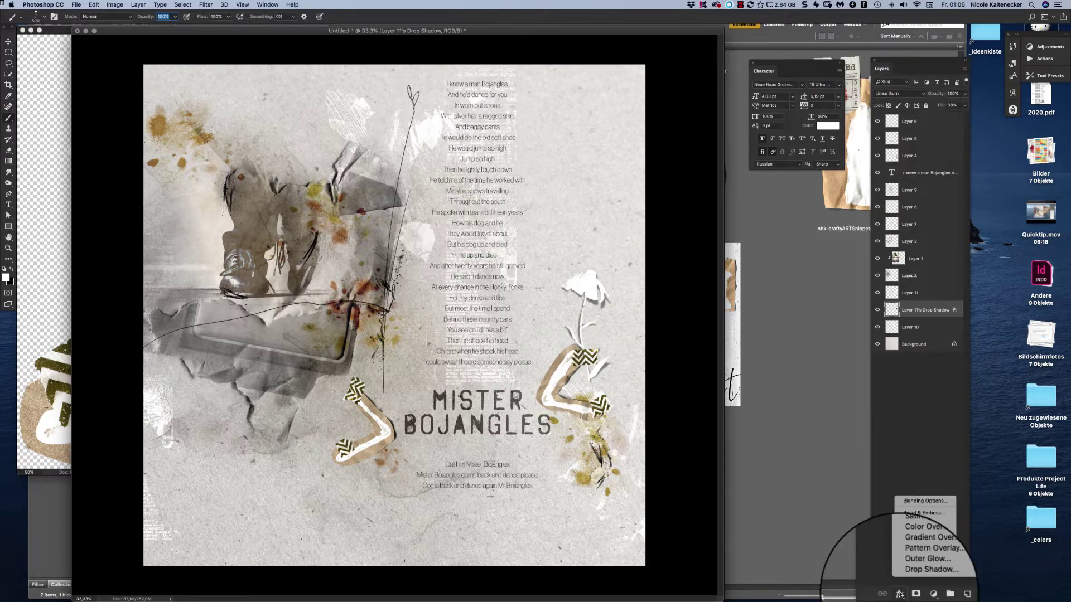
left_click(915, 558)
left_click(844, 226)
left_click(813, 327)
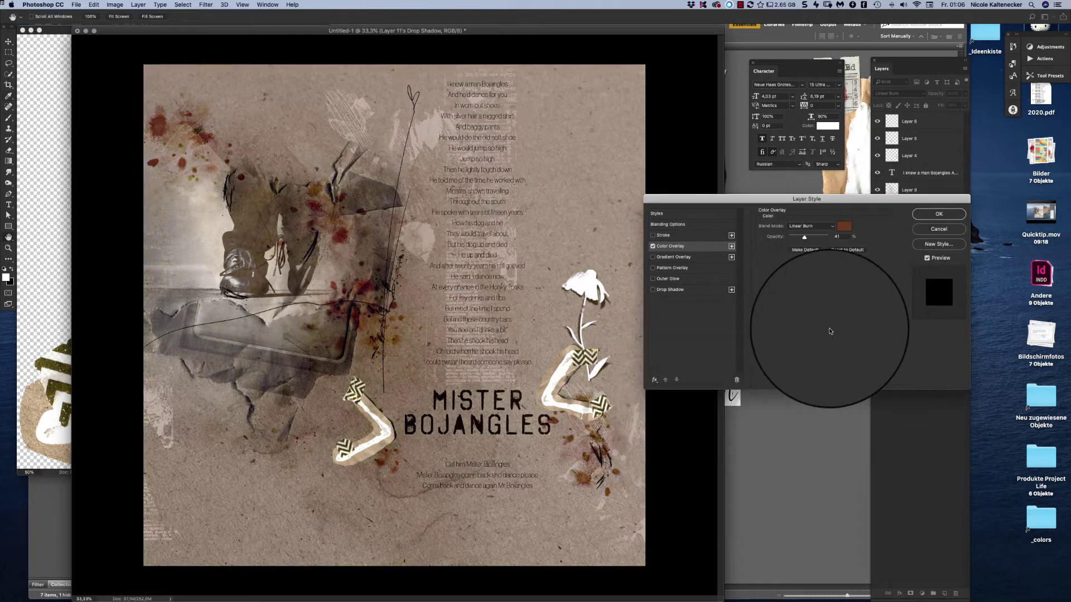
left_click(939, 213)
left_click(910, 595, "alt")
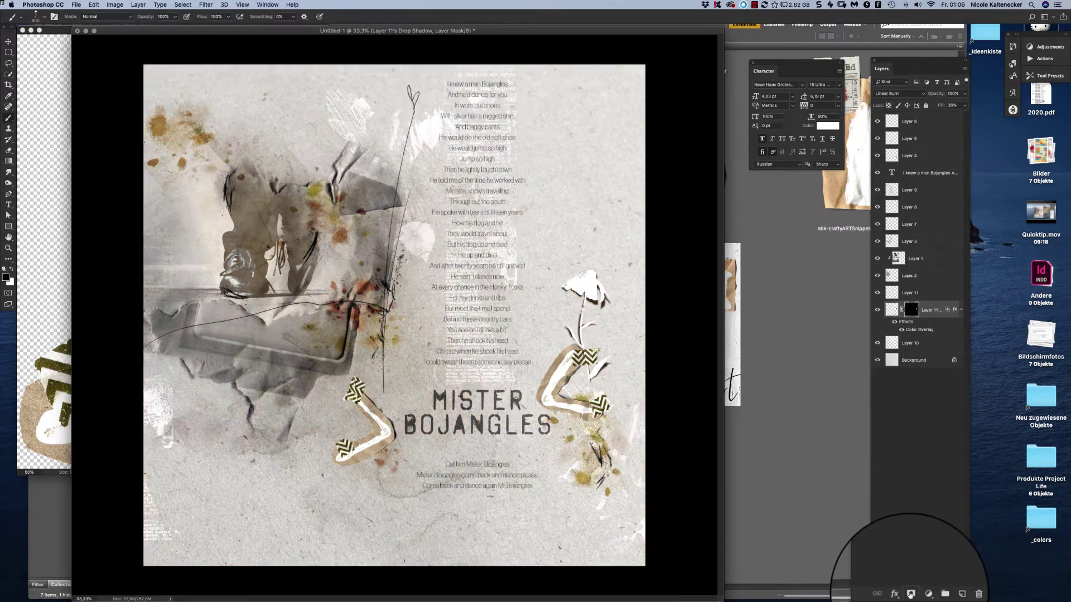
Switch the shadow layer to Color Burn and lower its Hue/Saturation saturation to -35.
right_click(926, 310)
left_click(959, 399)
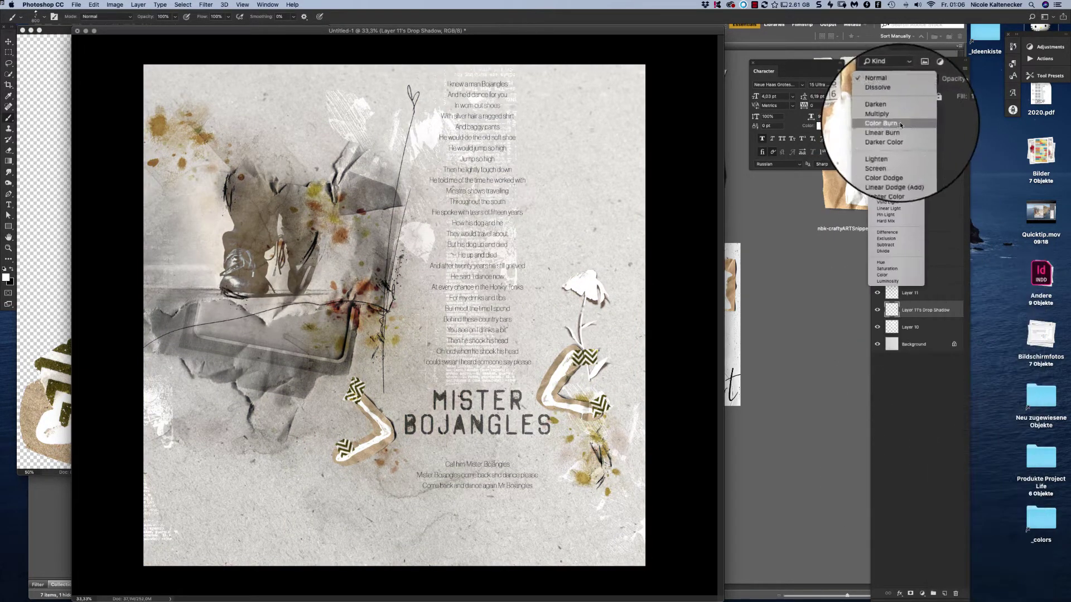
key("ctrl+u")
left_click_drag(830, 350, 803, 355)
left_click(913, 292)
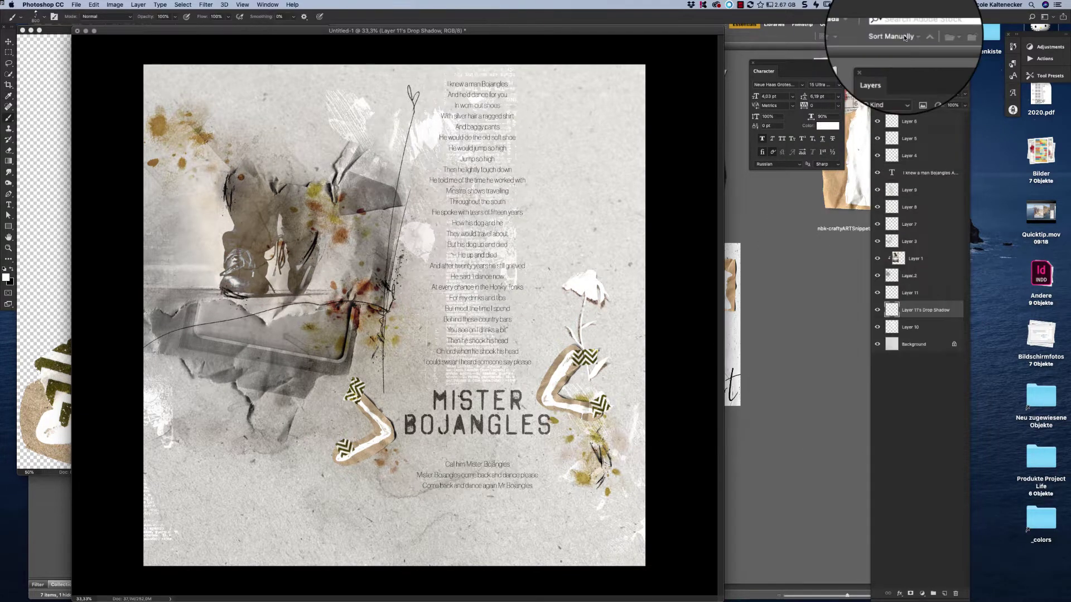
Add a black-filled layer above Layer 6 and reduce its Fill to 0%.
left_click(8, 41)
left_click(910, 121)
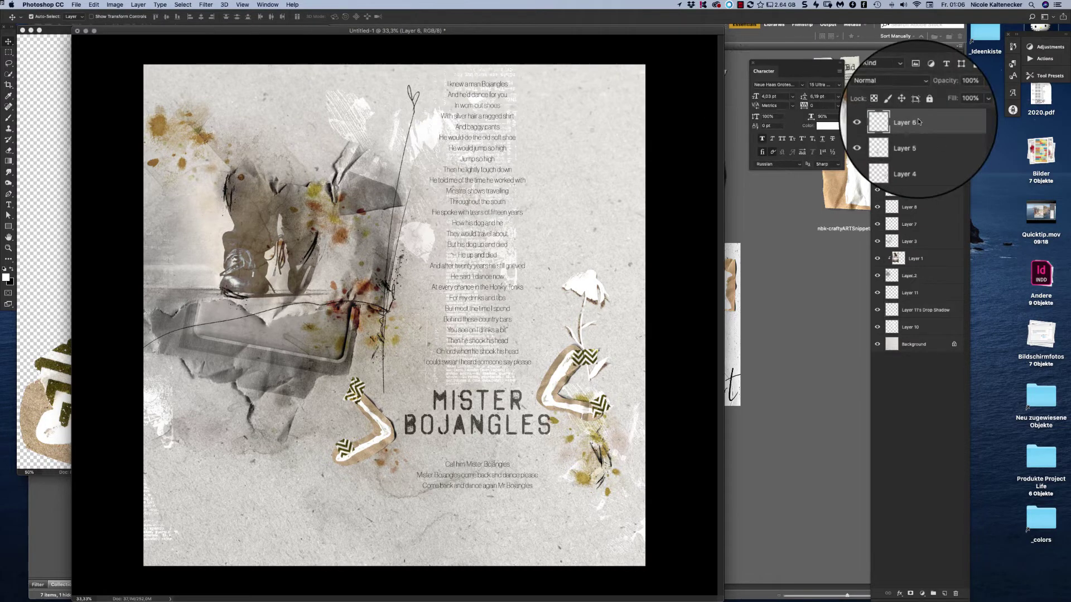
key("ctrl+n")
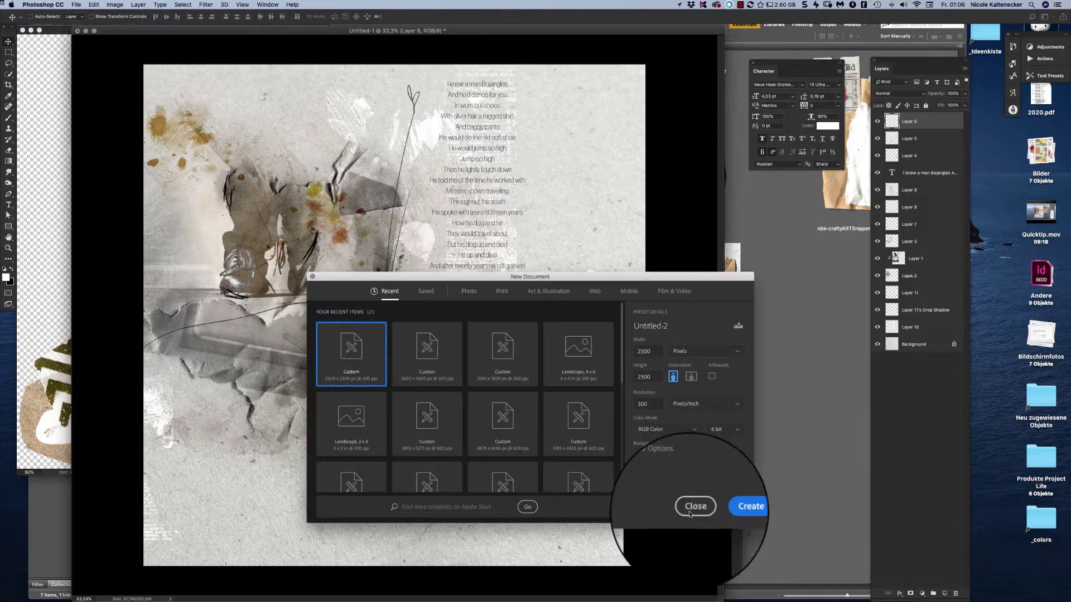
left_click(696, 508)
key("ctrl+shift+alt+n")
key("ctrl+BackSpace")
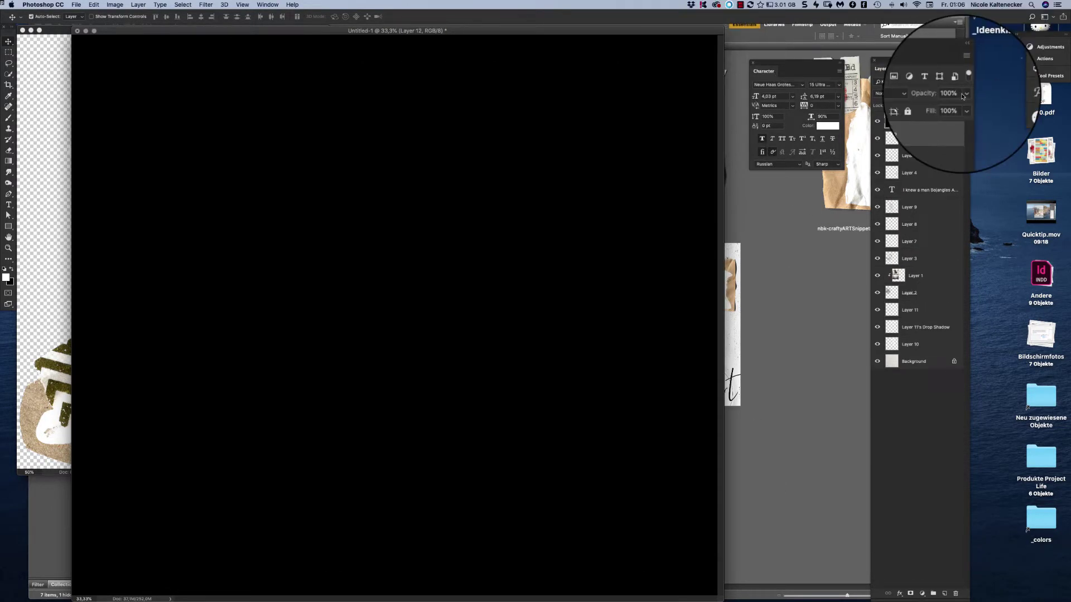
left_click_drag(964, 105, 904, 105)
Add a Gradient Overlay effect to the new layer in Multiply mode.
left_click(899, 594)
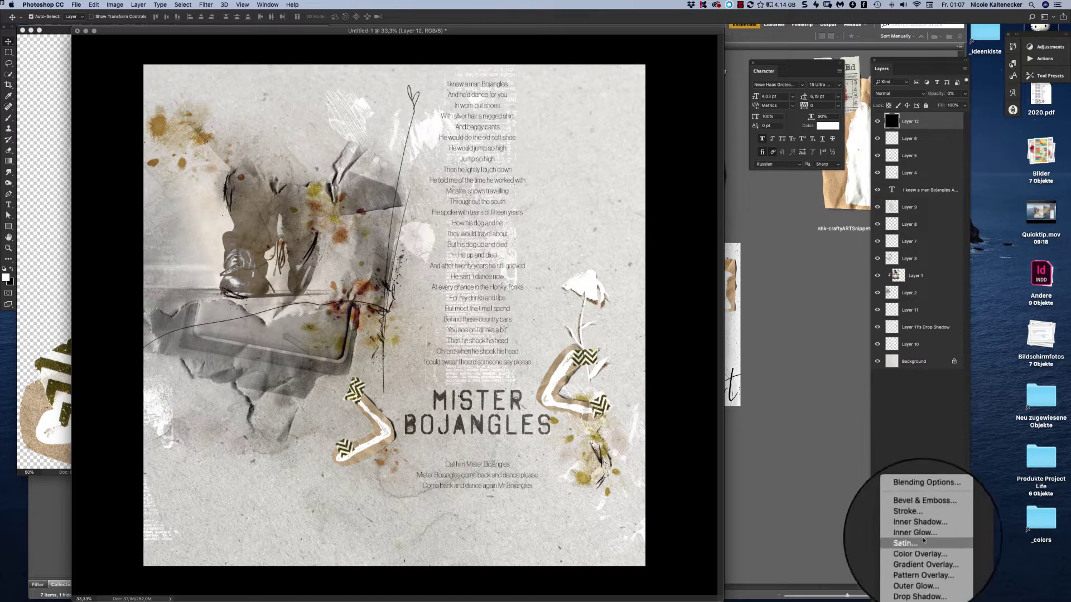
left_click(909, 567)
left_click(812, 225)
left_click(812, 204)
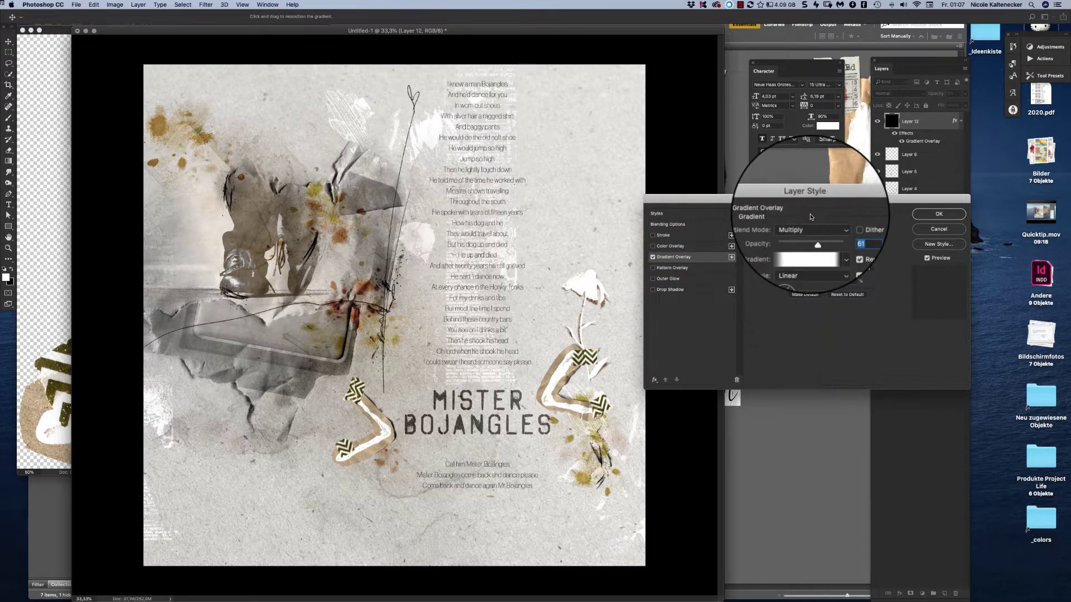
left_click(935, 214)
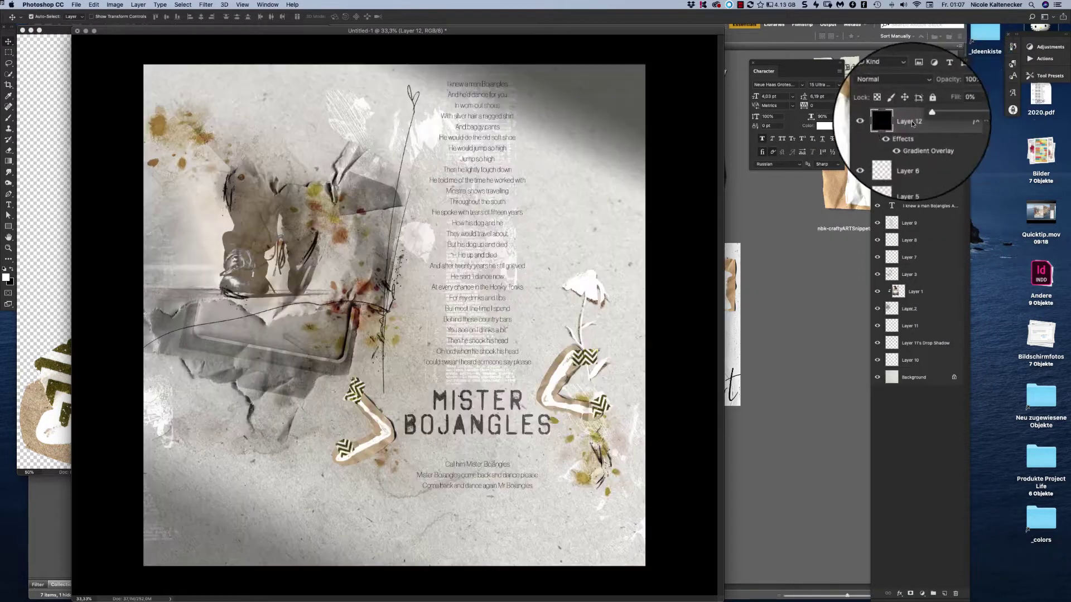
Change the gradient overlay to a peach preset in Color Burn at 39% opacity.
double_click(923, 141)
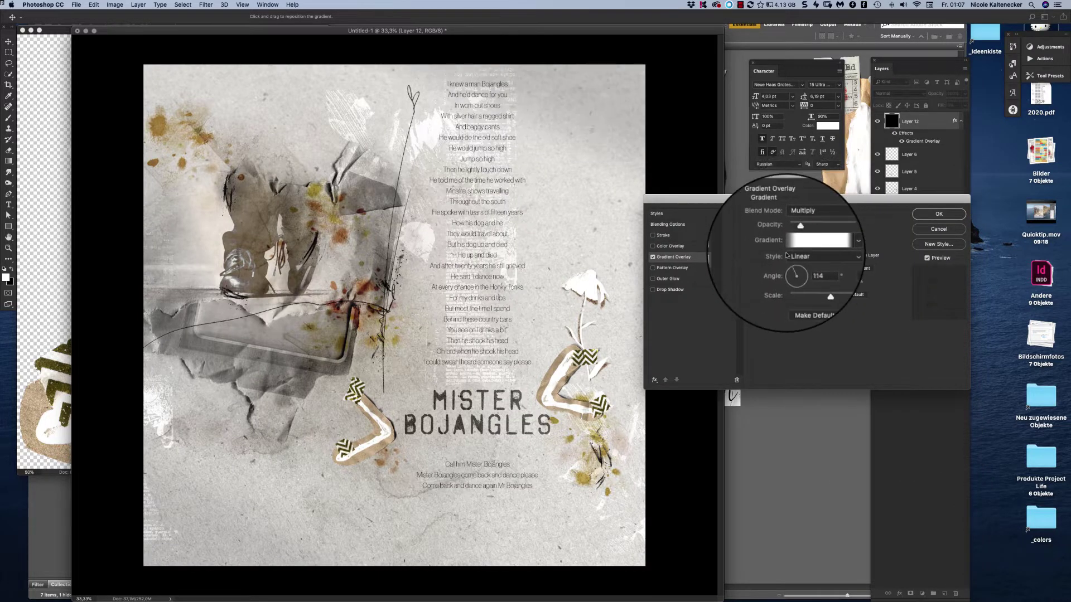
left_click(819, 240)
left_click(831, 195)
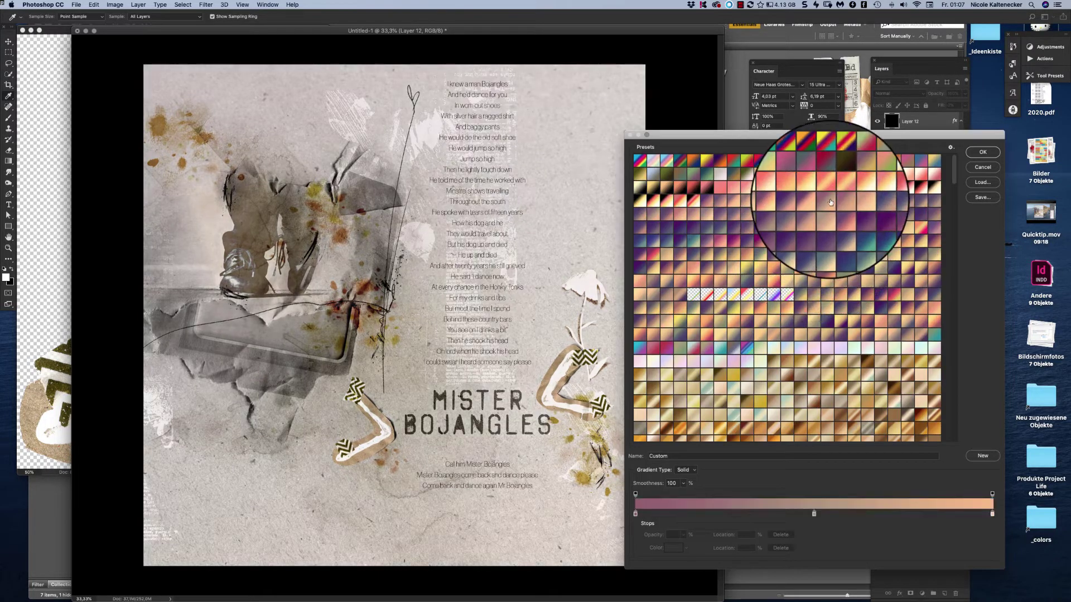
left_click(744, 238)
left_click(664, 212)
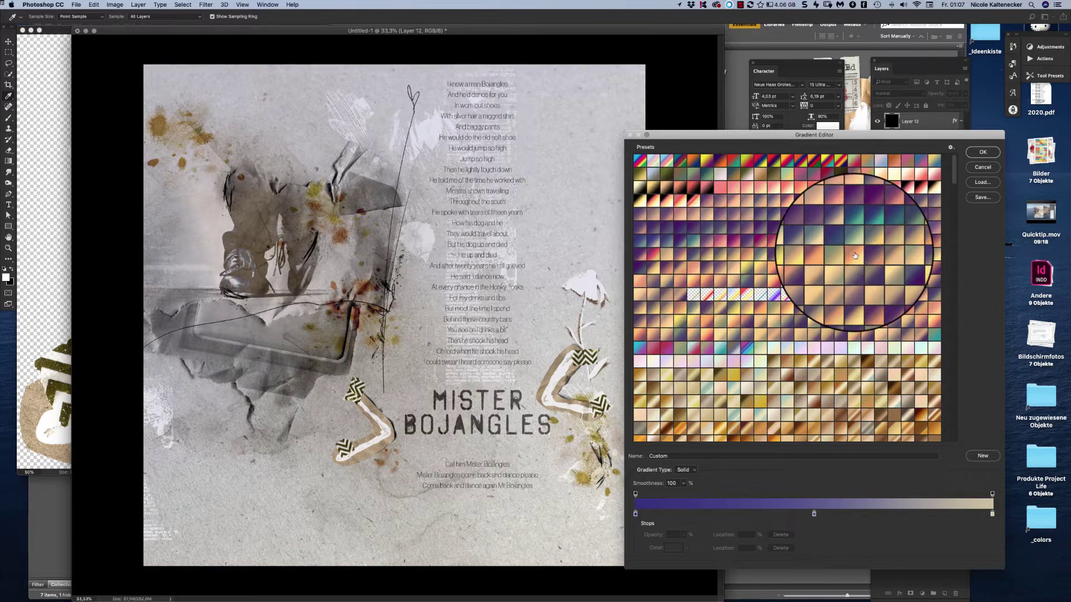
left_click(926, 209)
left_click(978, 169)
left_click_drag(842, 235, 806, 236)
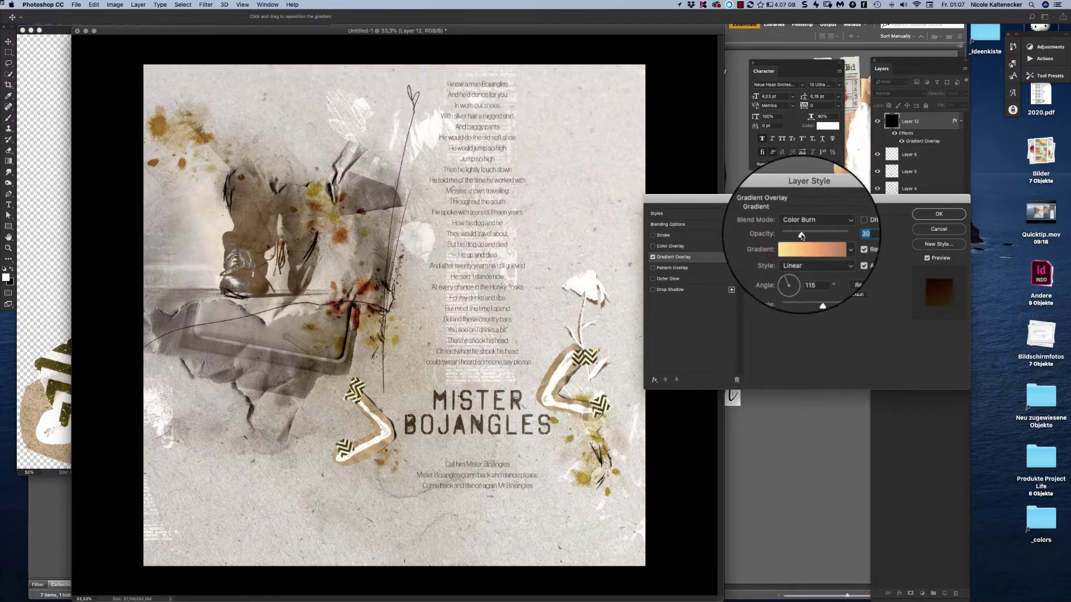
left_click(939, 213)
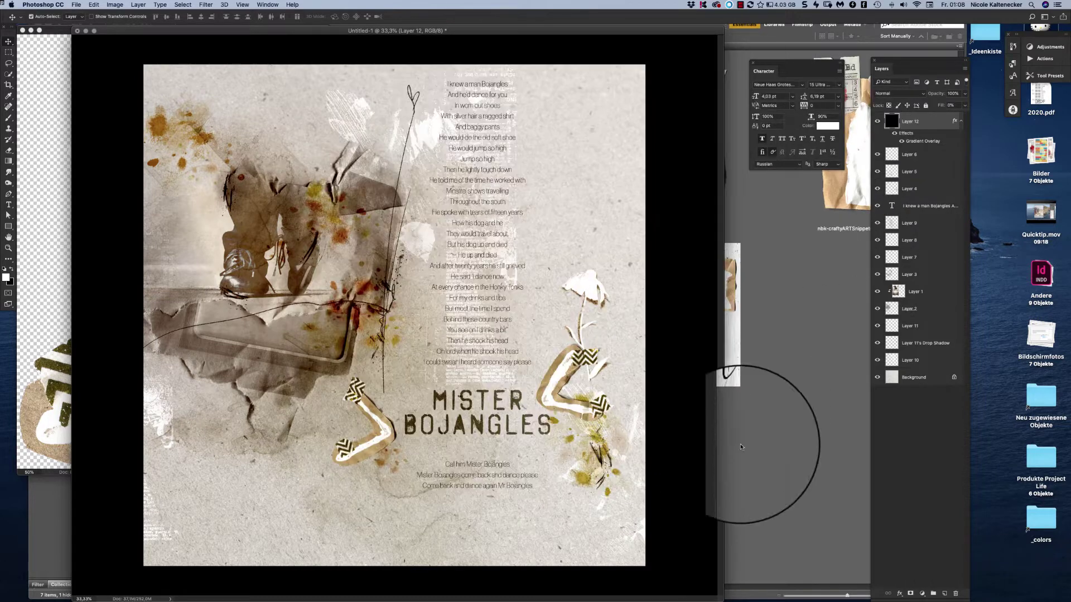
Browse to the 2019 / 09 Opposites Attract folder and load its brushes file.
left_click(808, 299)
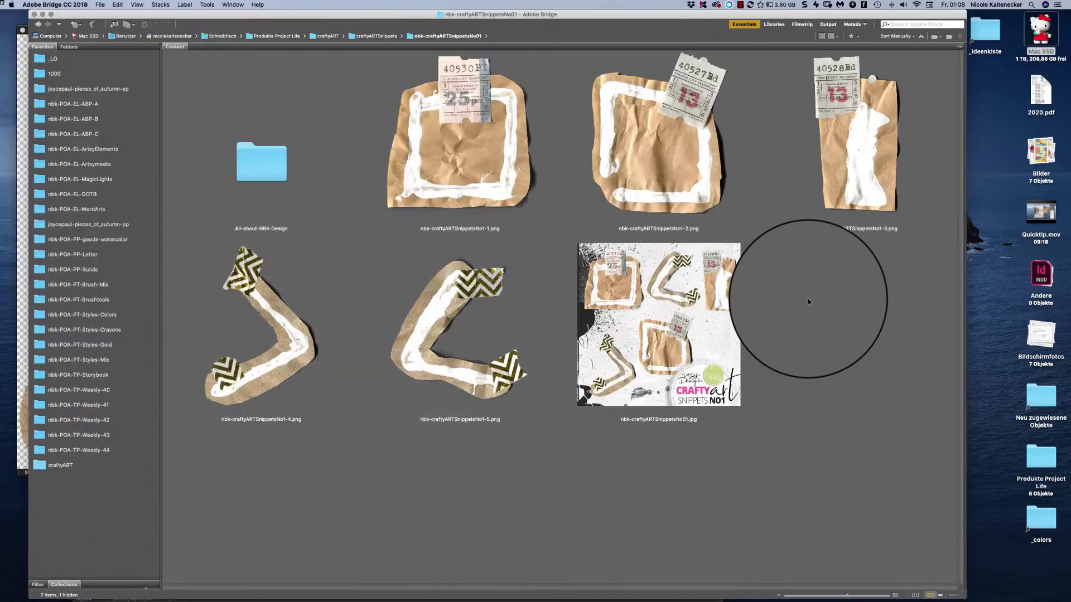
left_click(127, 26)
left_click(127, 26)
left_click(101, 102)
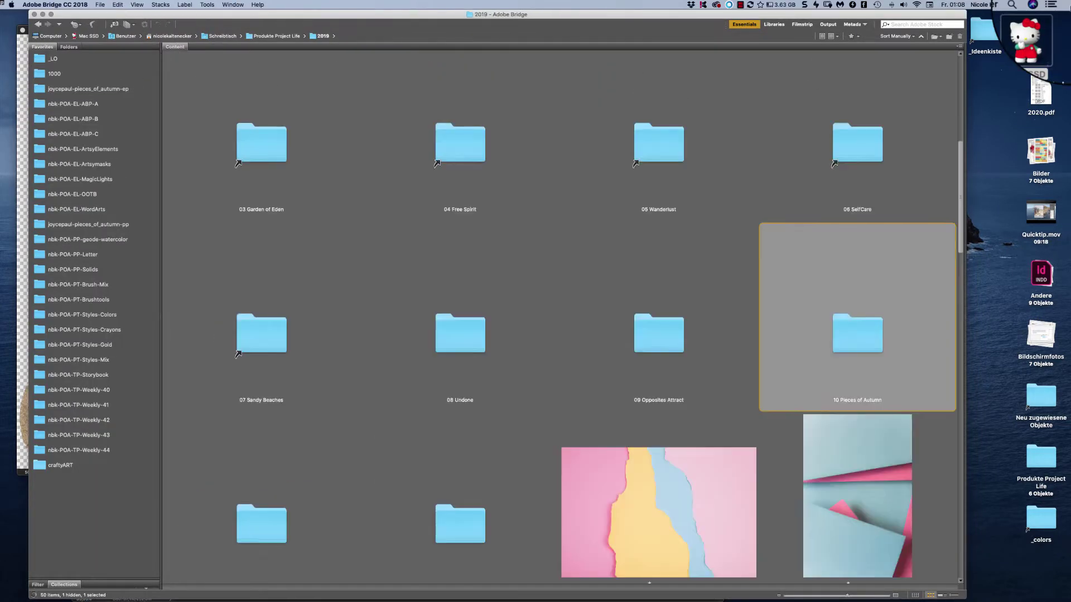
double_click(660, 339)
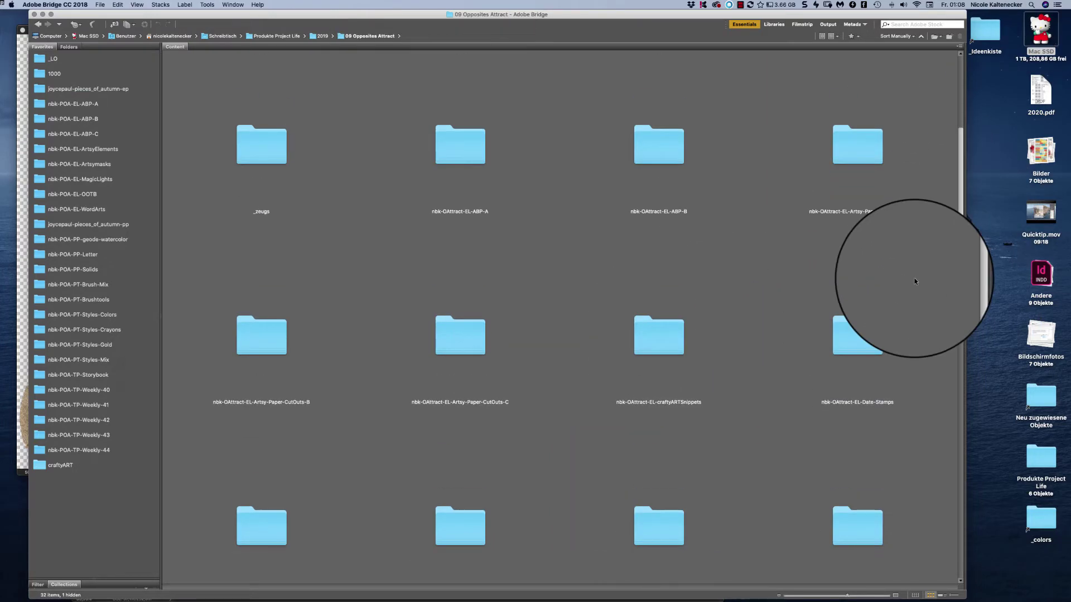
double_click(689, 351)
double_click(446, 173)
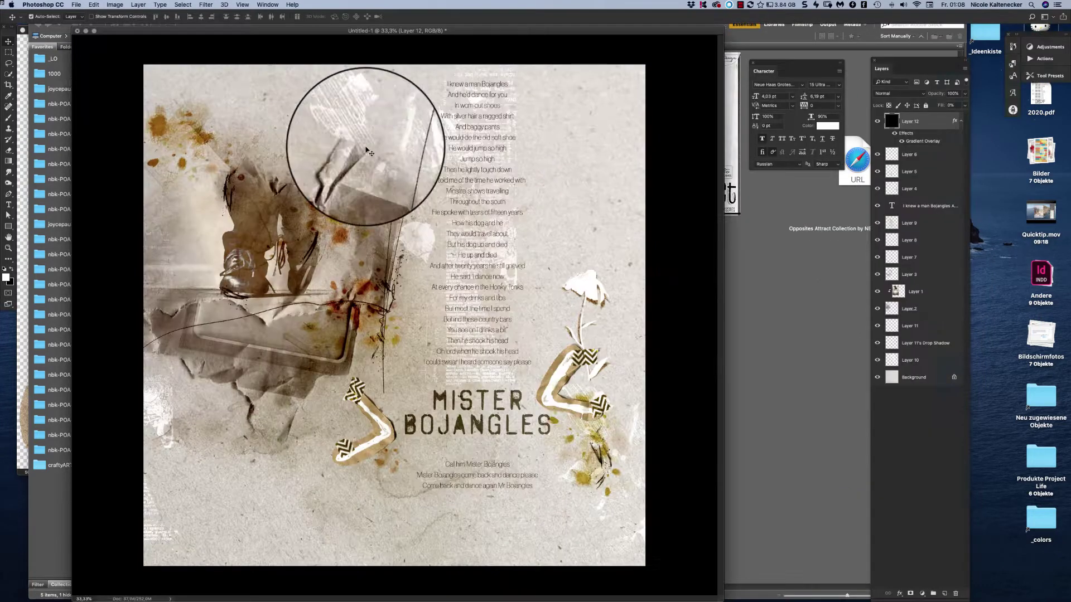
Browse the brush presets and pick the 'lovely day' stamp brush.
right_click(446, 488)
left_click(240, 402)
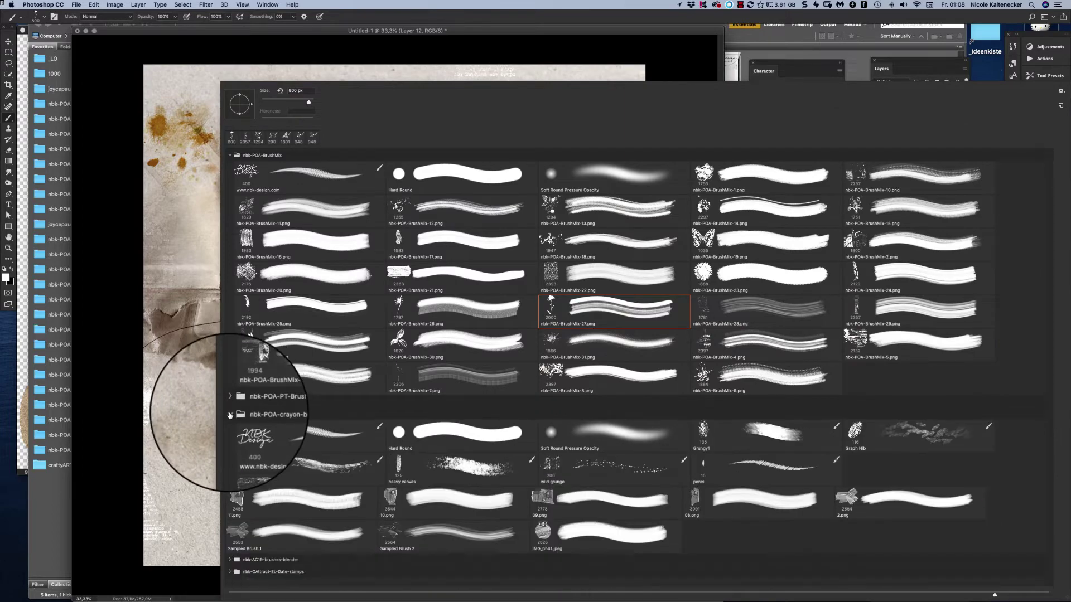
double_click(283, 504)
right_click(284, 505)
scroll(1049, 306, "down", 5)
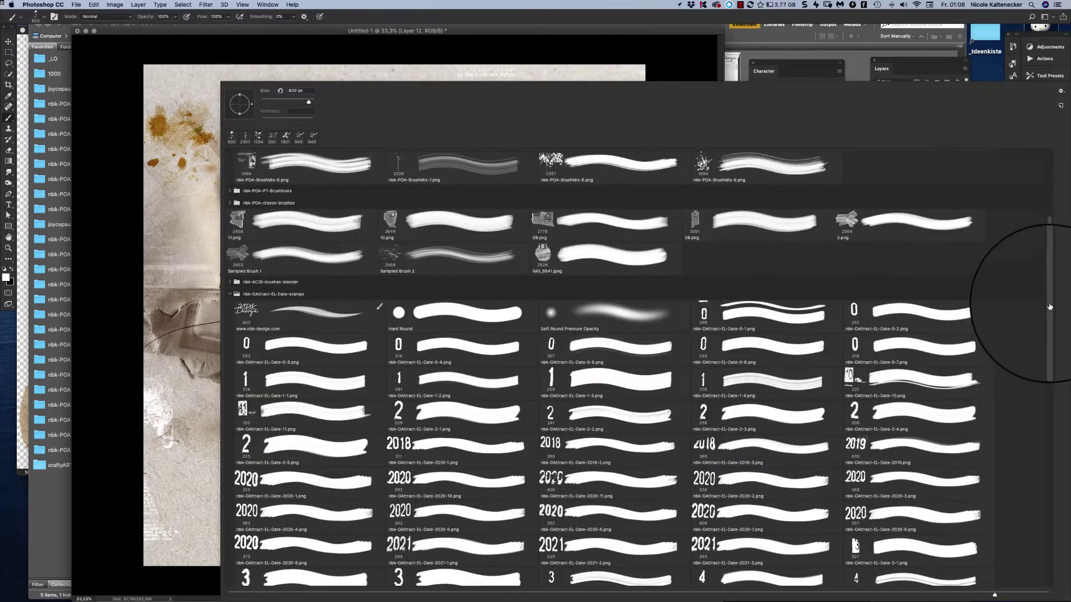
scroll(1050, 306, "down", 5)
scroll(999, 430, "down", 5)
scroll(992, 478, "down", 5)
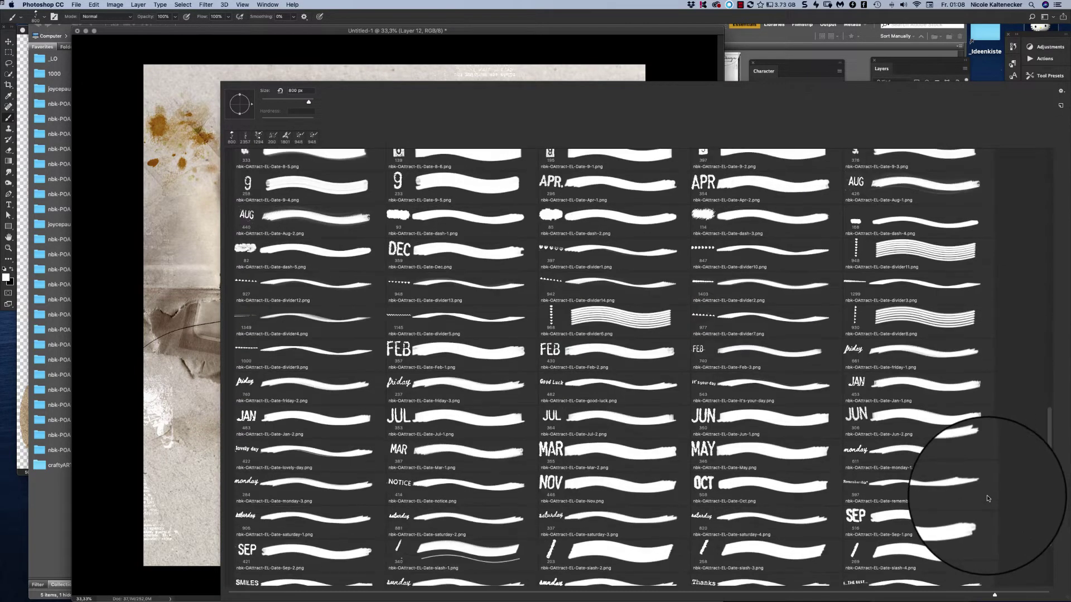
scroll(980, 497, "down", 5)
scroll(988, 503, "down", 3)
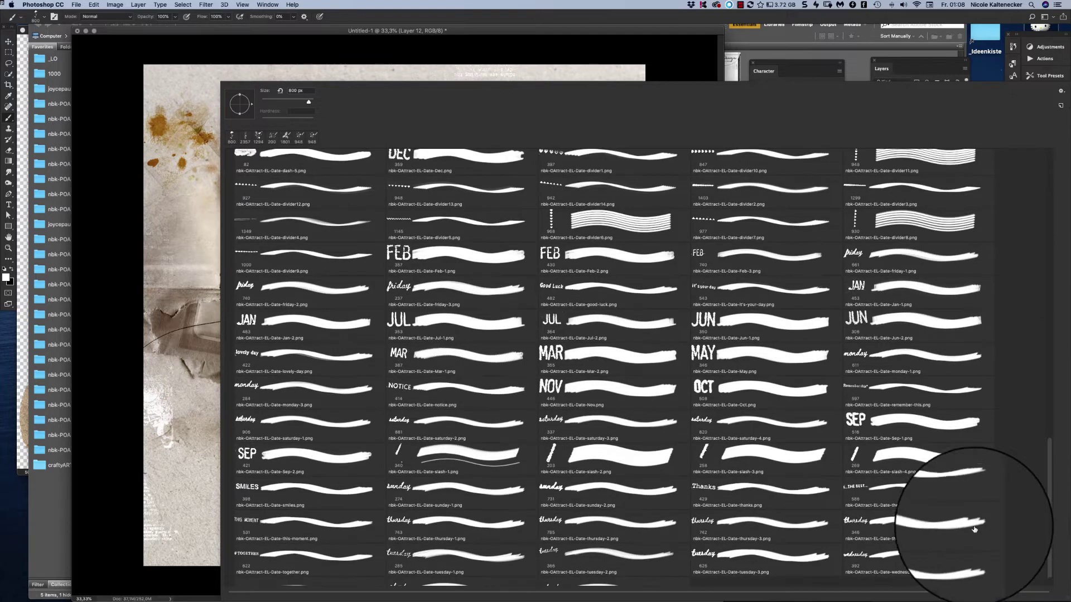
double_click(246, 353)
Stamp 'lovely day' near the page bottom on a new Layer 13.
key("ctrl+shift+n")
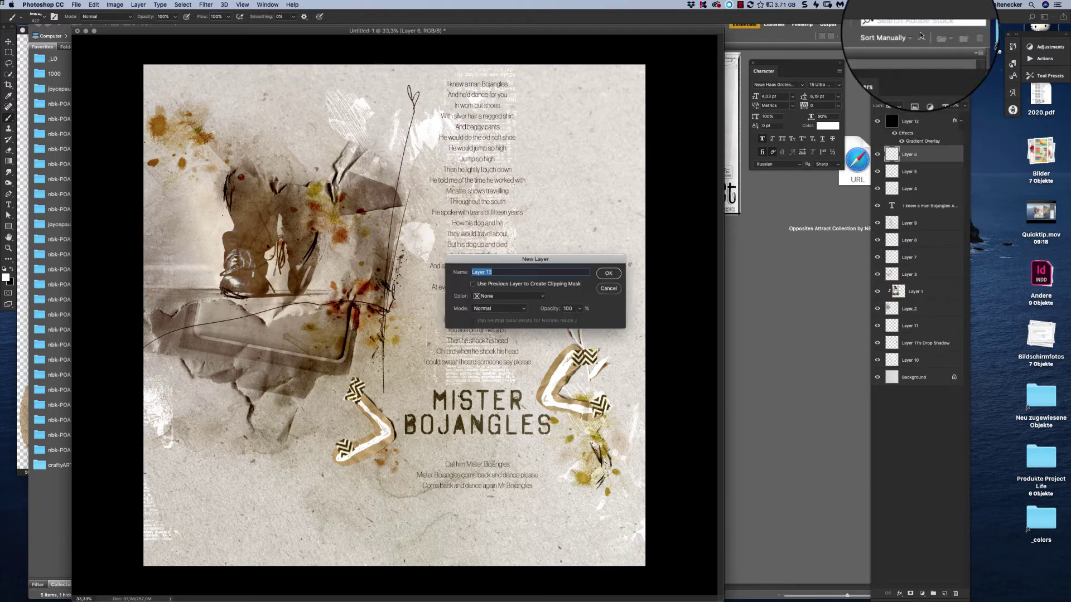
key("Return")
left_click(444, 531)
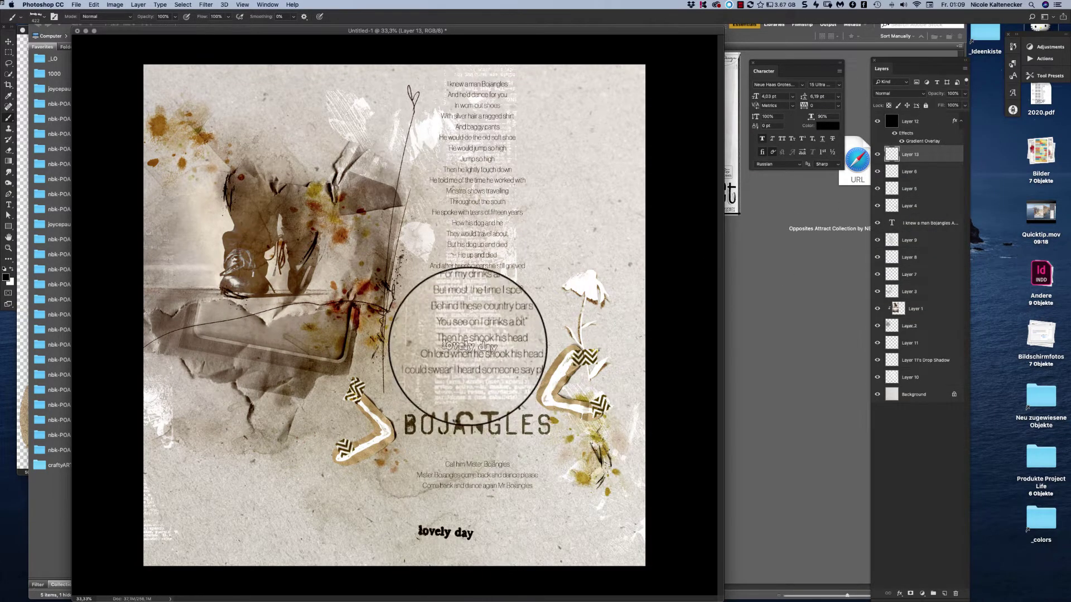
Select the OCT date-stamp brush and scroll through the brush presets.
right_click(469, 347)
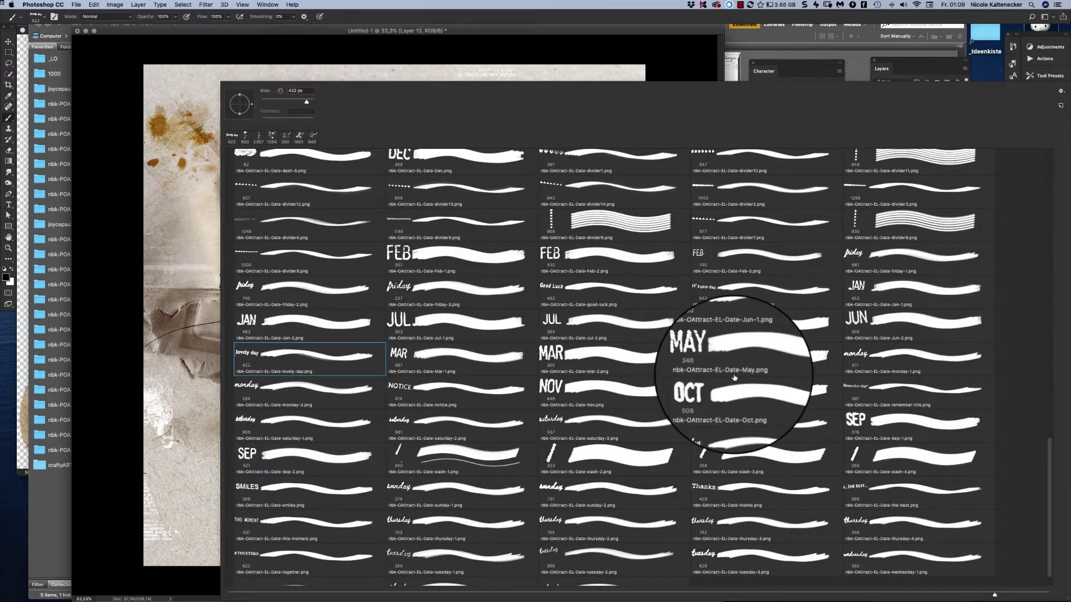
double_click(708, 387)
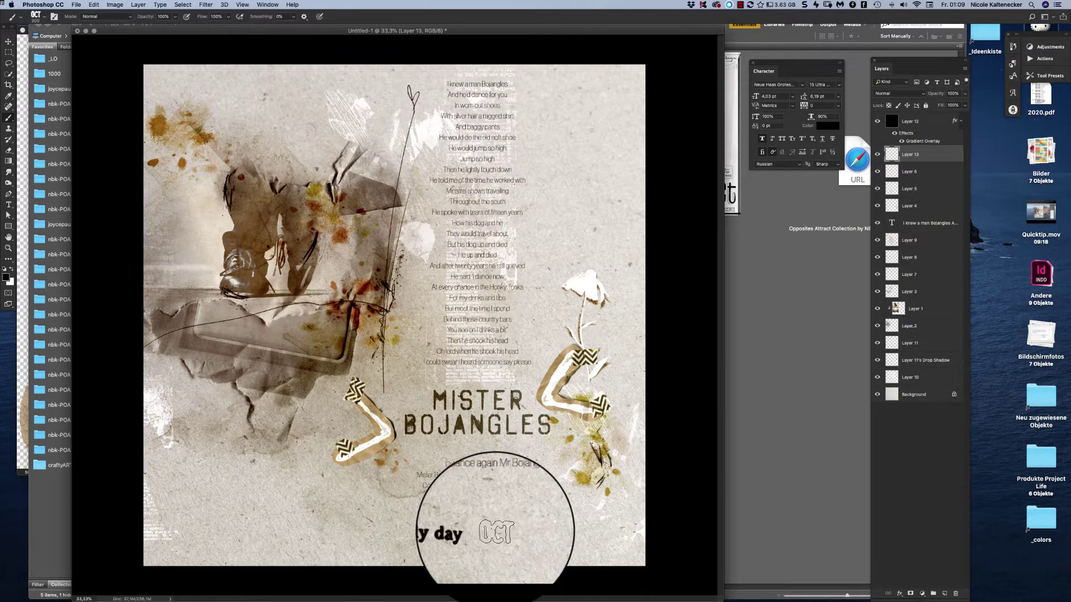
right_click(519, 474)
scroll(1004, 383, "up", 5)
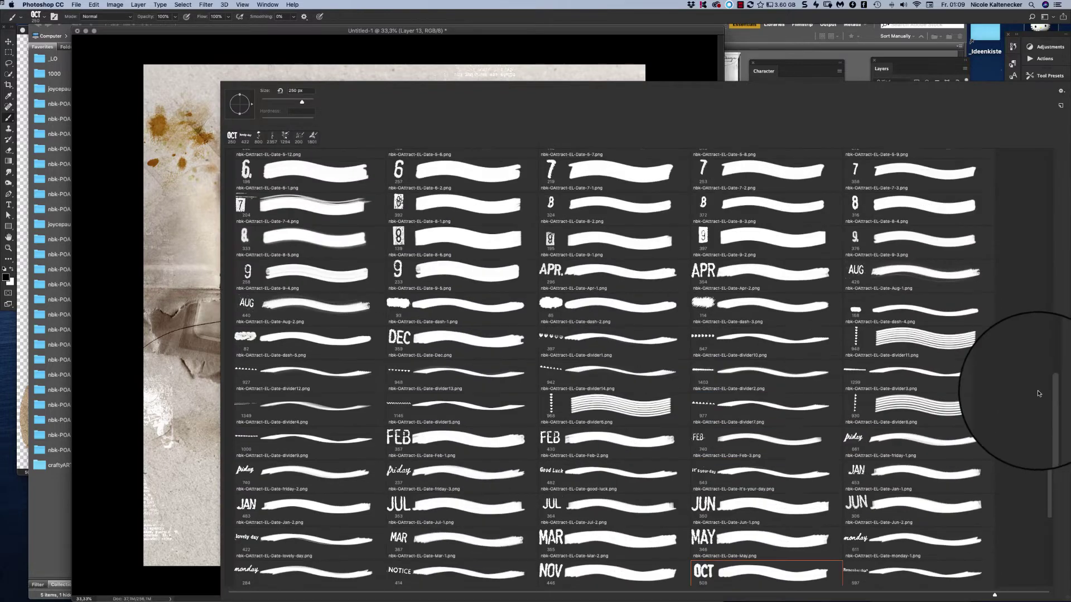
scroll(1021, 357, "up", 3)
scroll(1022, 357, "up", 2)
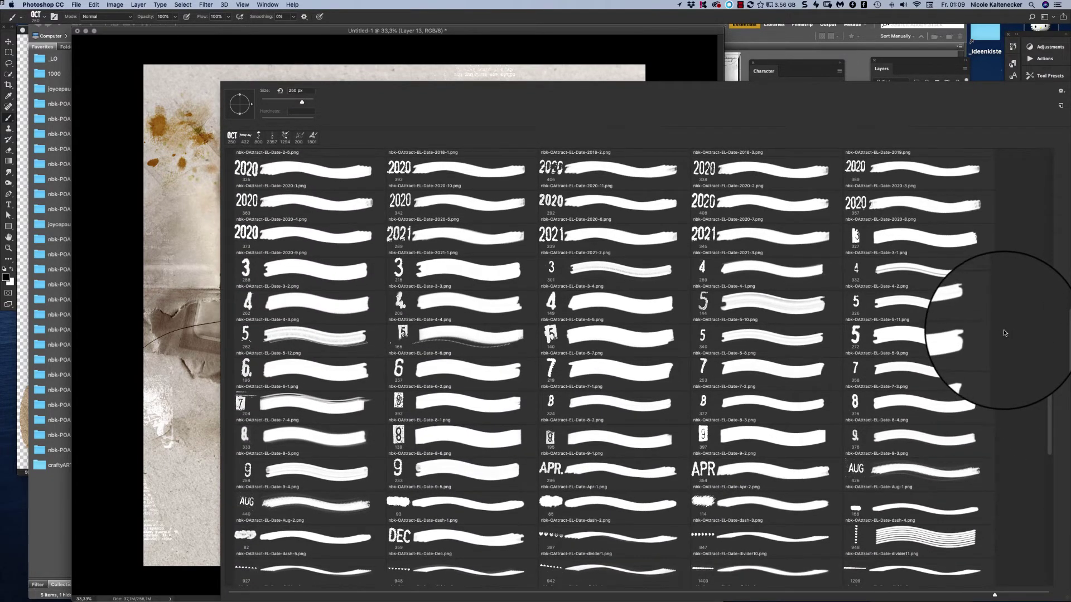
scroll(1002, 333, "up", 1)
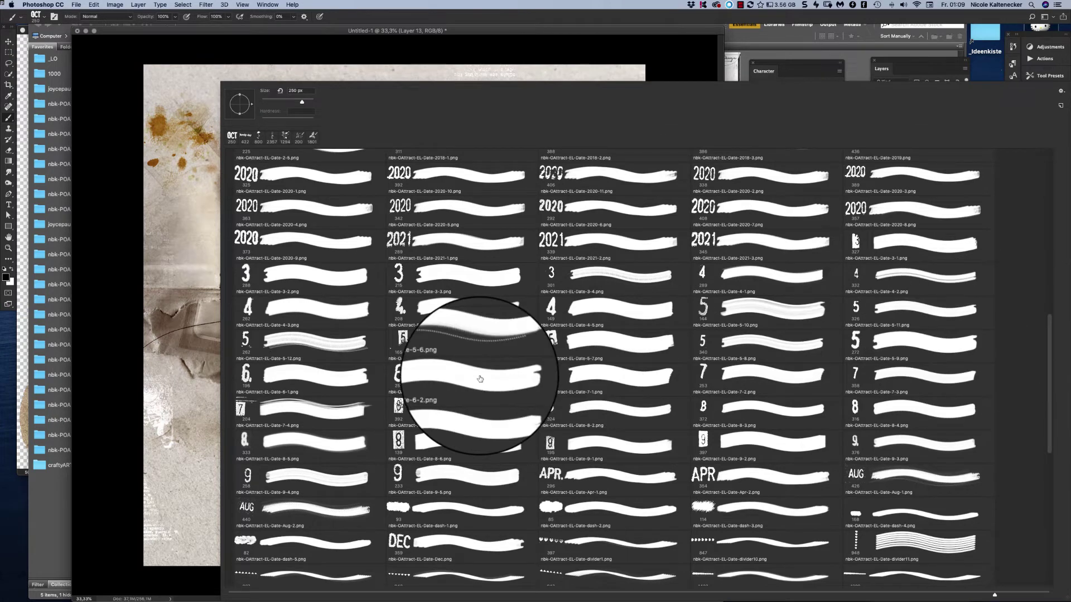
Search the web for 'royal alber hall robbie williams 2003' to check the concert date.
left_click(589, 595)
left_click(725, 57)
type("royal alber hall robbie williams 2003")
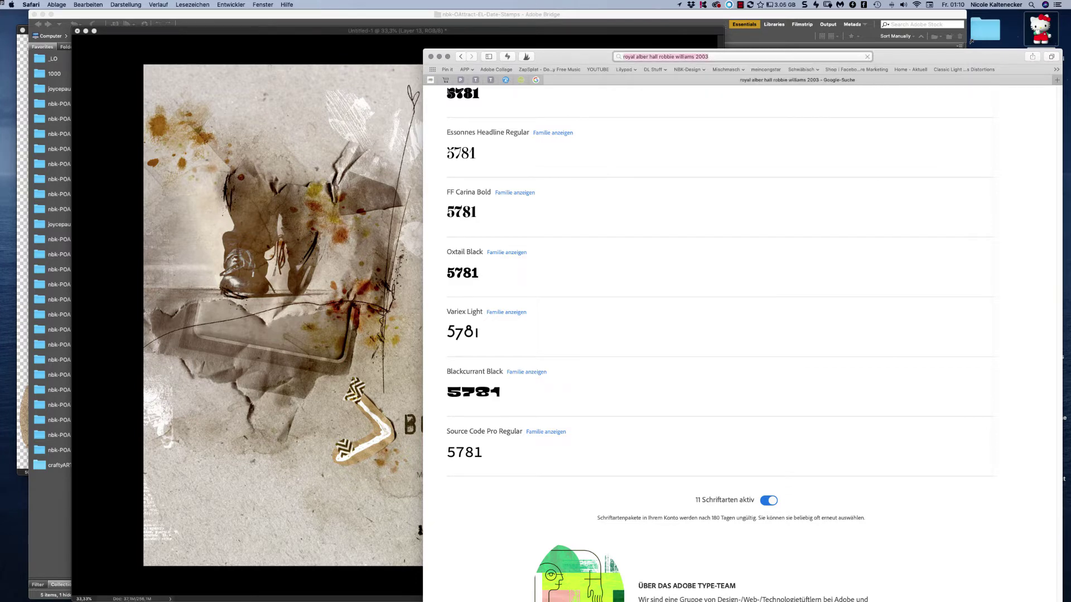
Return to Photoshop and scroll up through the brush presets.
left_click(360, 346)
right_click(619, 513)
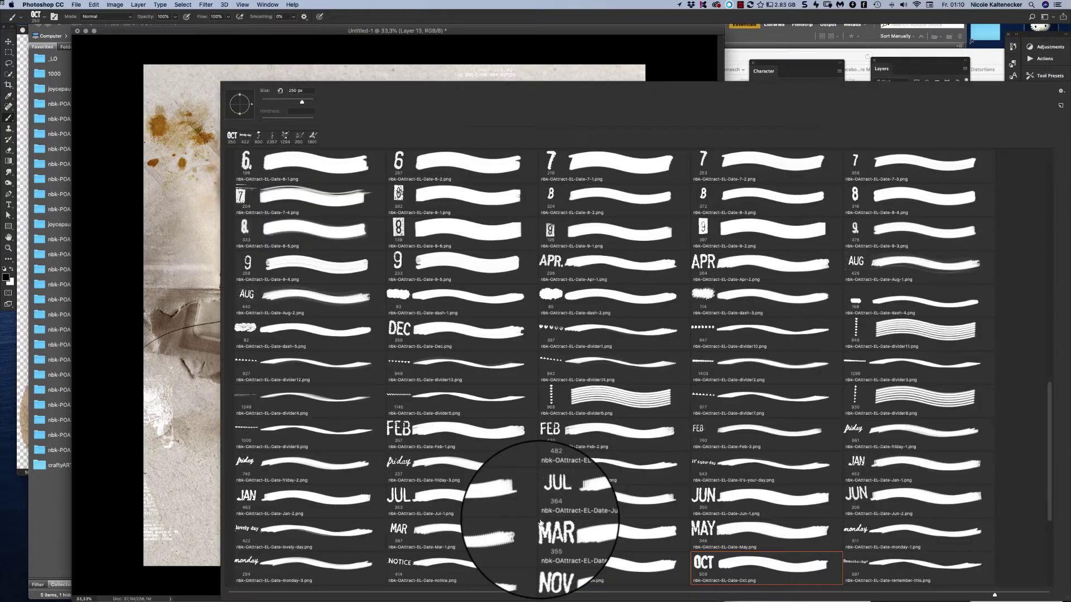
scroll(1028, 383, "up", 2)
scroll(1028, 353, "up", 3)
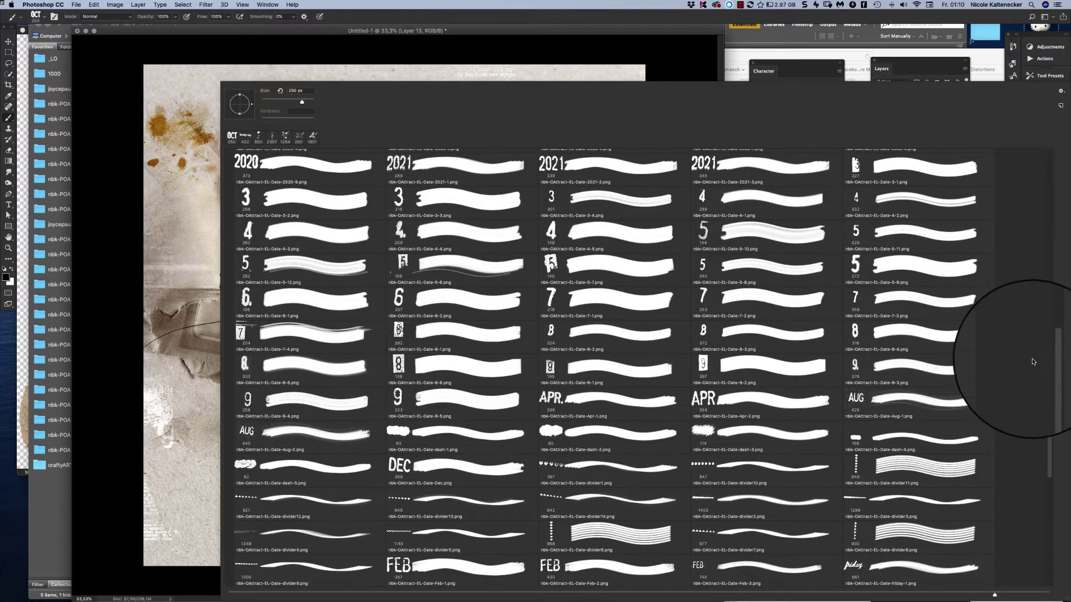
scroll(1032, 323, "up", 3)
scroll(1023, 278, "up", 3)
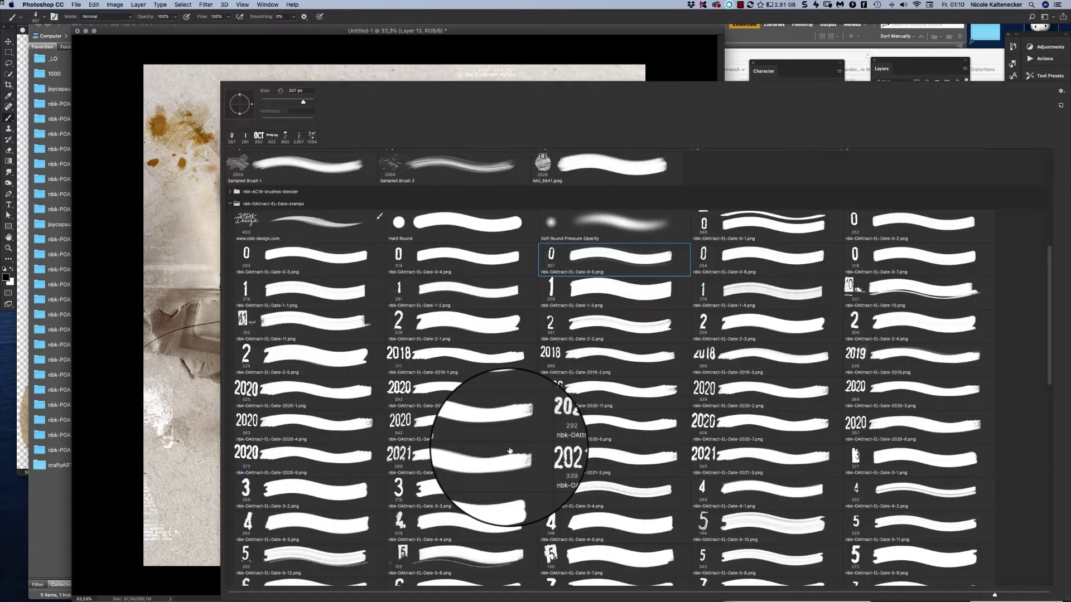
Stamp the 10, dash and 2020 year brushes around OCT.
left_click(614, 257)
mouse_move(1048, 283)
left_mouse_down()
mouse_move(1012, 354)
mouse_move(1002, 415)
left_mouse_up()
double_click(613, 315)
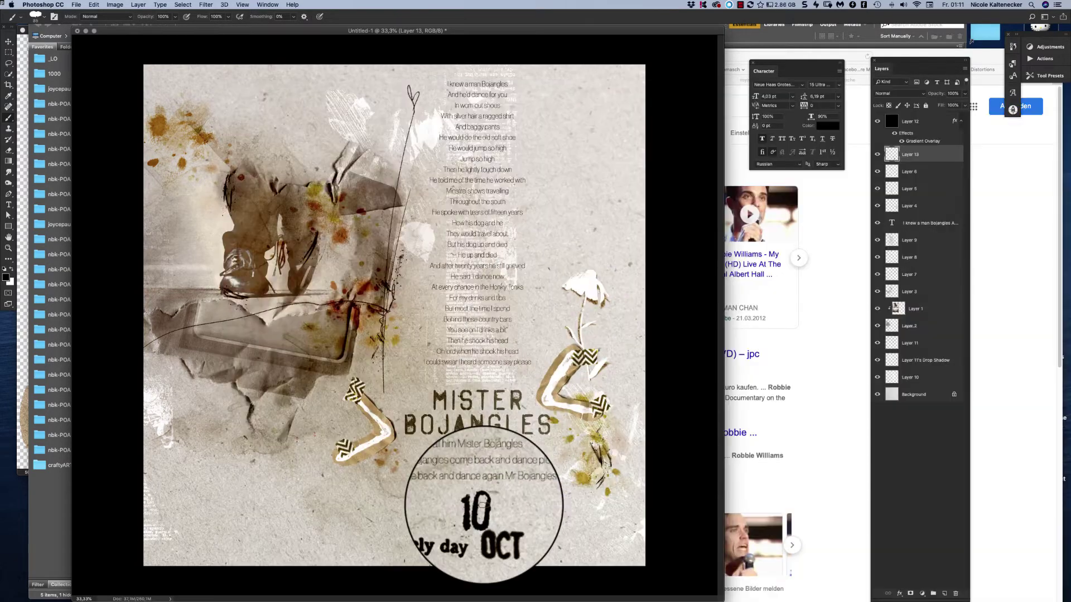
right_click(541, 494)
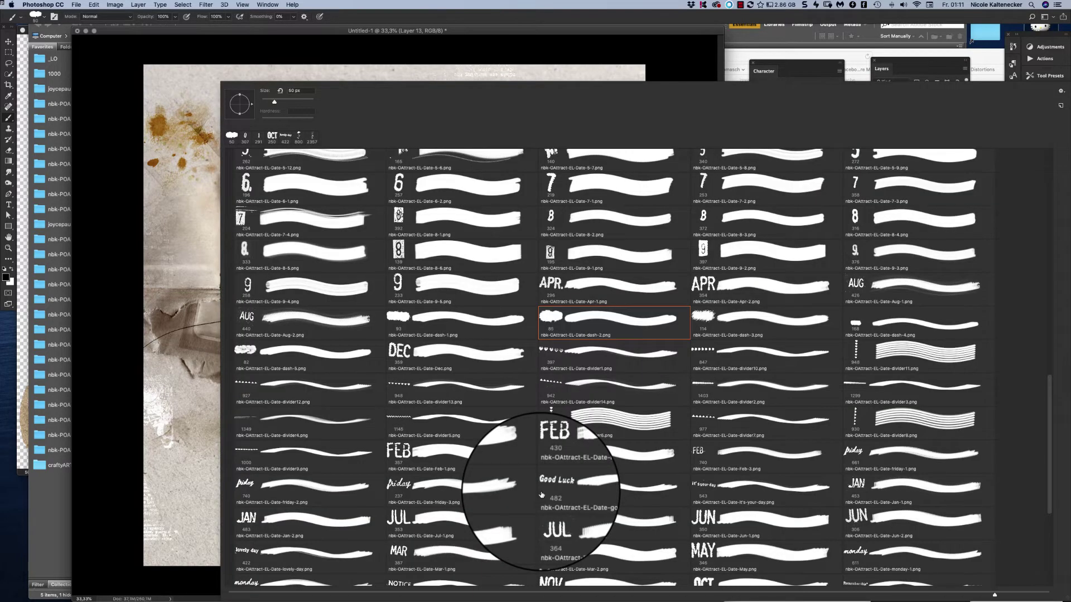
scroll(1050, 426, "up", 10)
double_click(550, 266)
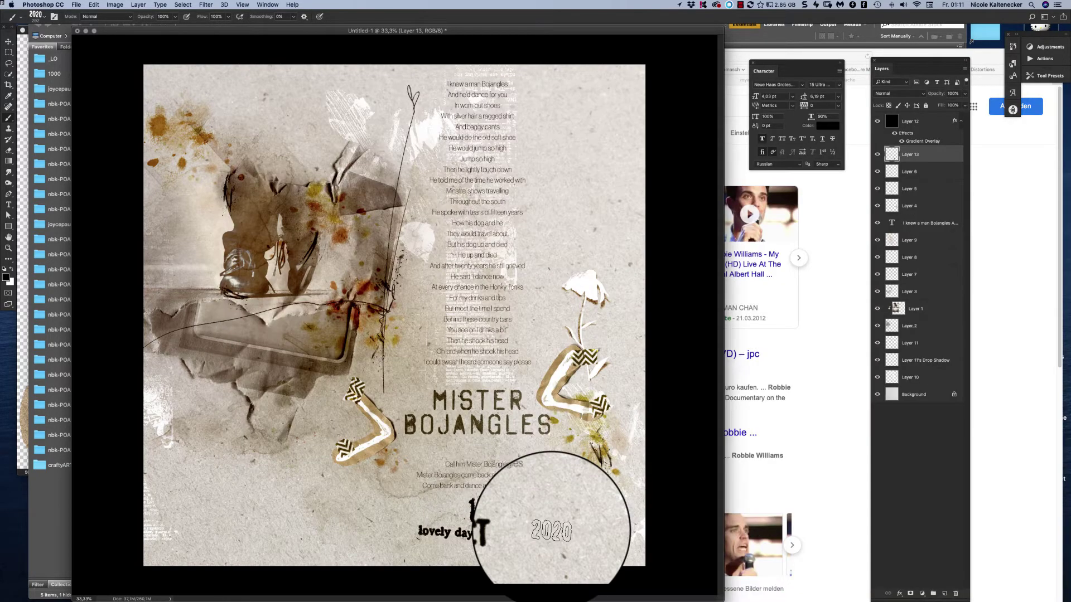
Erase the year's last digits with a narrow Eraser tip.
right_click(549, 444)
scroll(1038, 312, "up", 10)
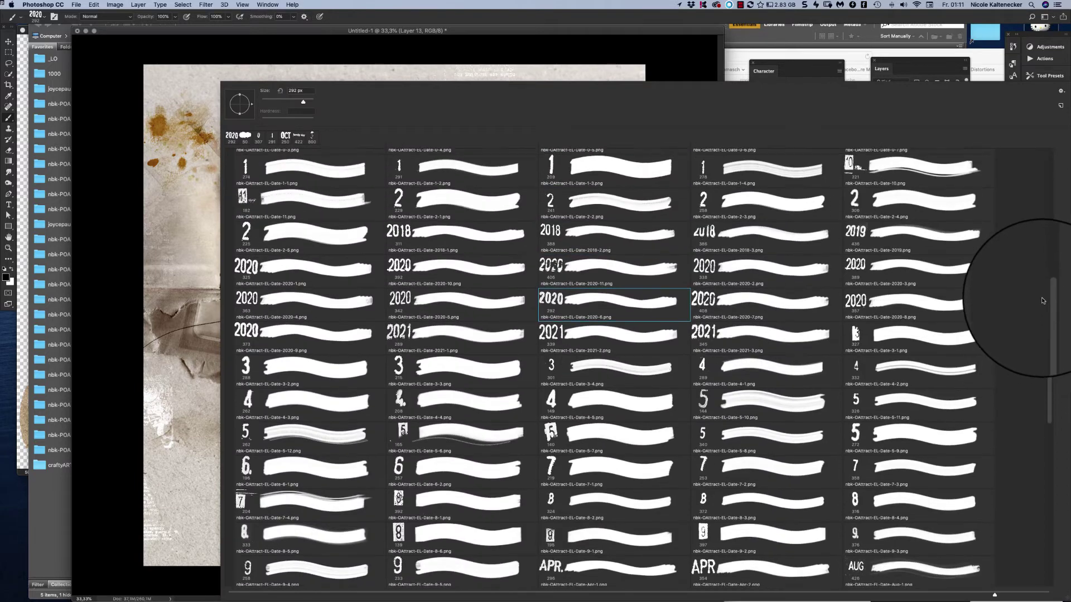
scroll(406, 239, "up", 5)
double_click(379, 226)
key("e")
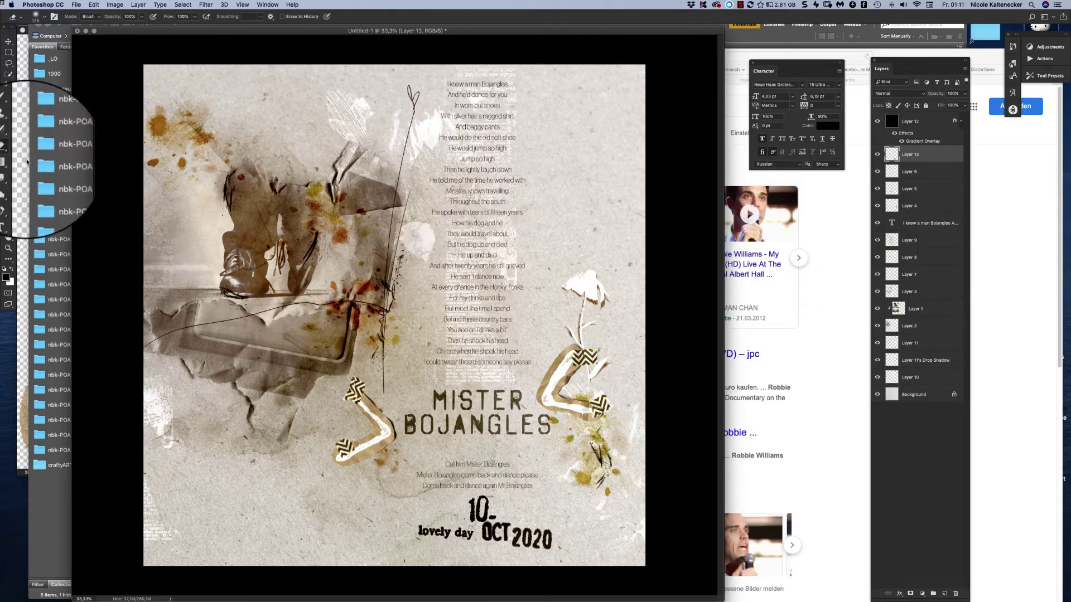
right_click(553, 541)
key("Escape")
right_click(545, 536)
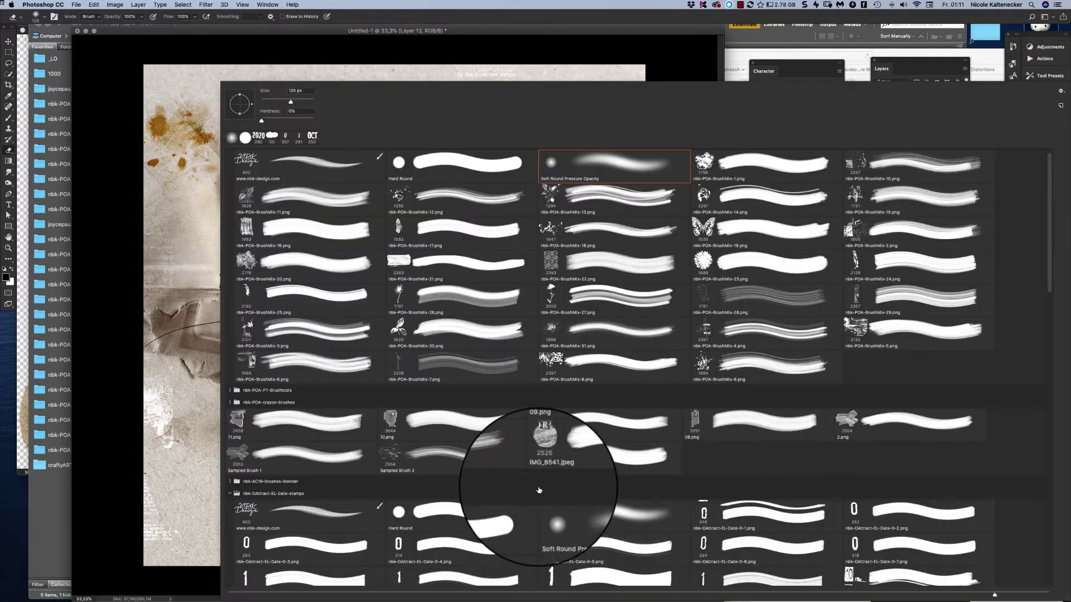
double_click(551, 545)
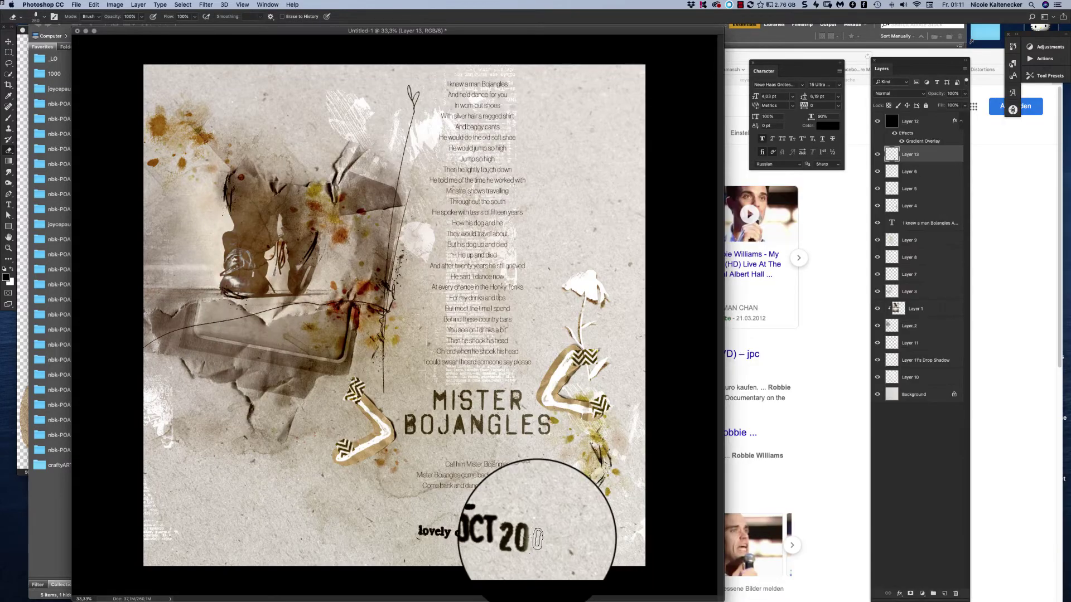
Stamp 01 with a smaller digit brush so the date reads 10-OCT 2001.
left_click(8, 118)
right_click(558, 536)
key("Escape")
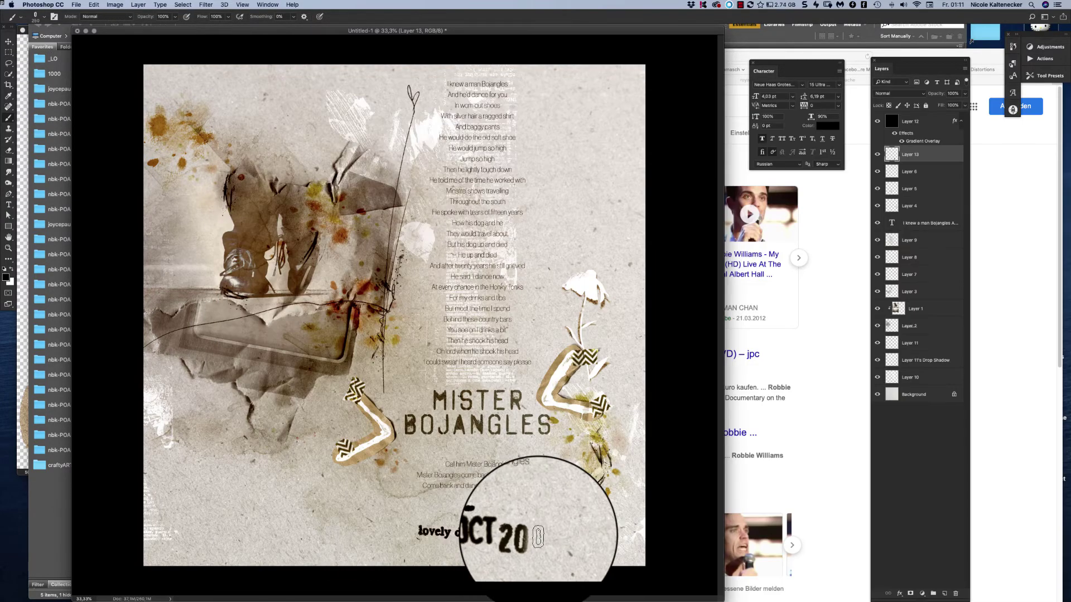
right_click(538, 536)
double_click(545, 491)
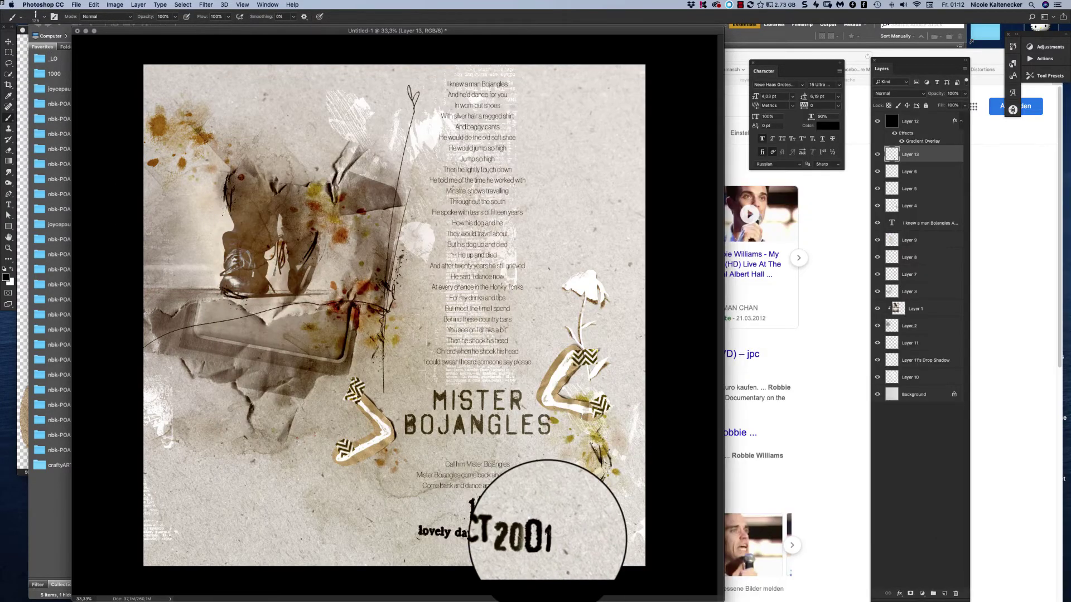
left_click(8, 205)
Start the venue text below the date and set its font to Eskorte Latin.
left_click(514, 517)
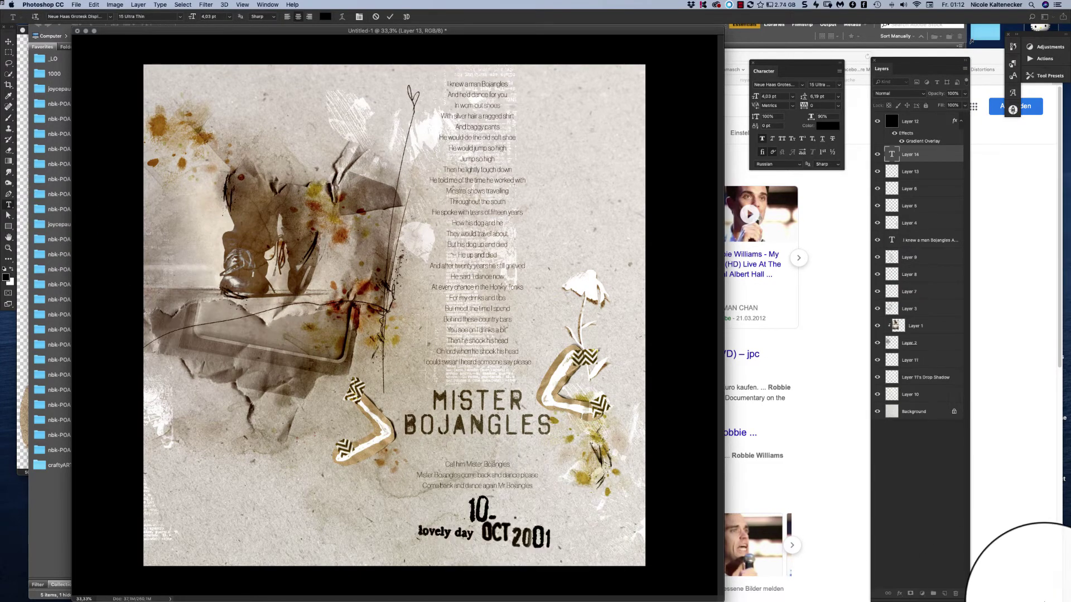
left_click(1056, 532)
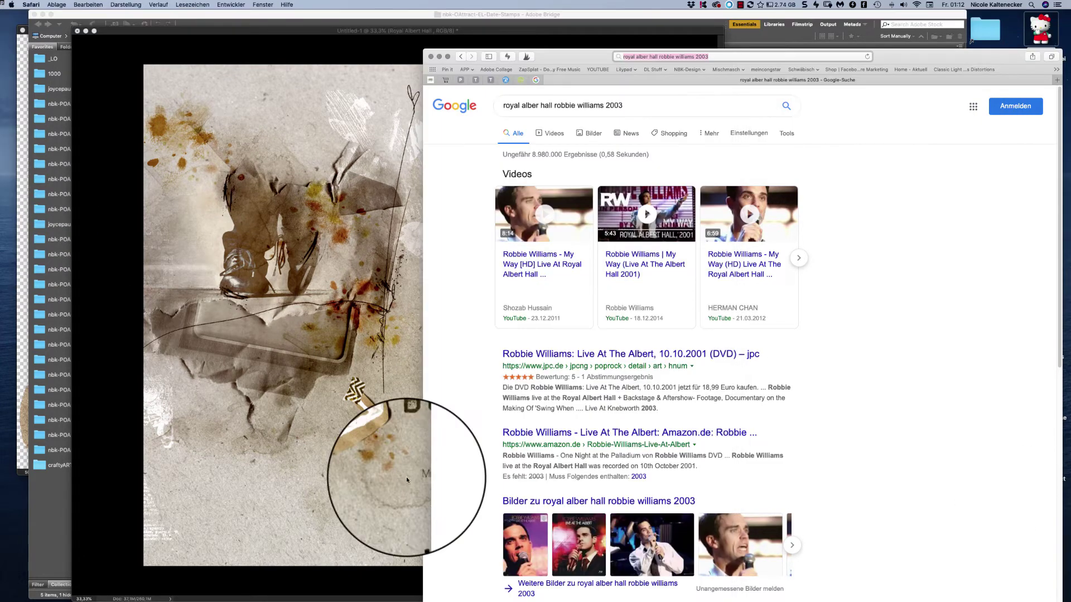
key("super+h")
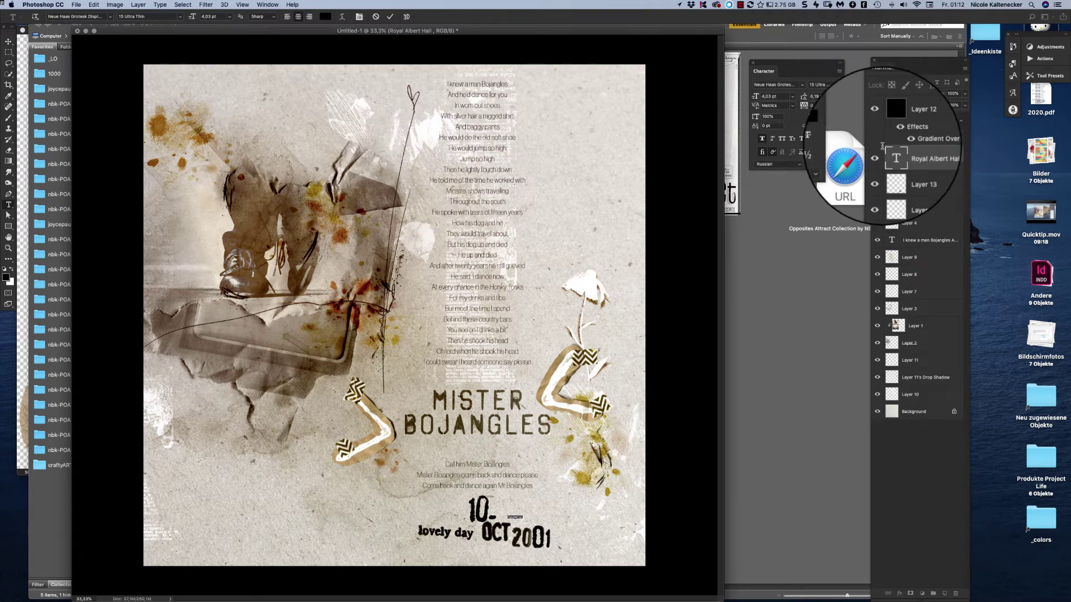
left_click(802, 84)
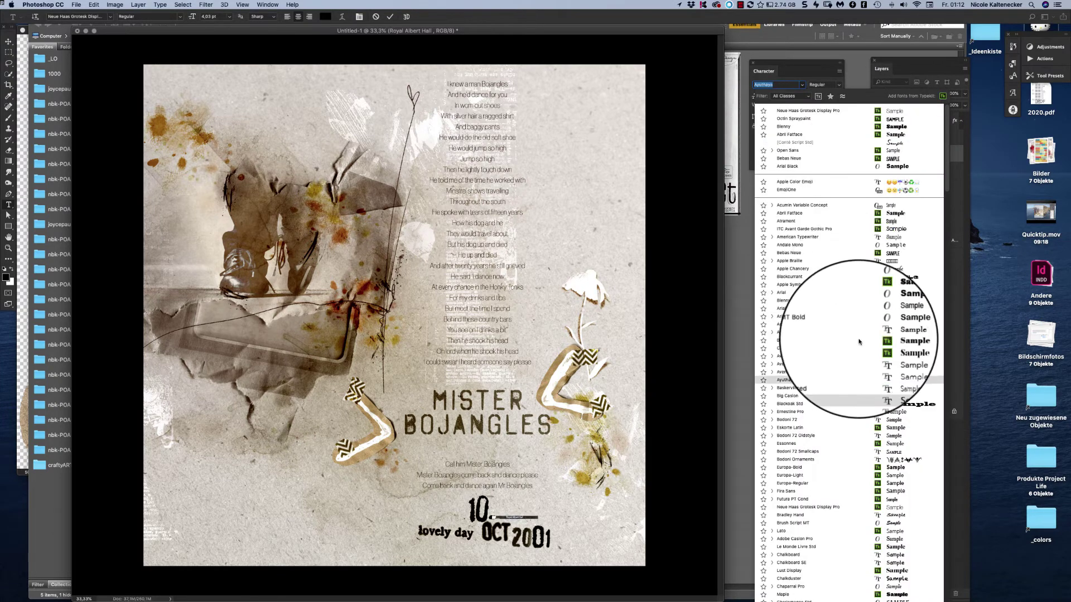
left_click(790, 428)
Set the venue text to tracking 200, All Caps and 20 pt.
left_click(775, 96)
type("3")
left_click(820, 105)
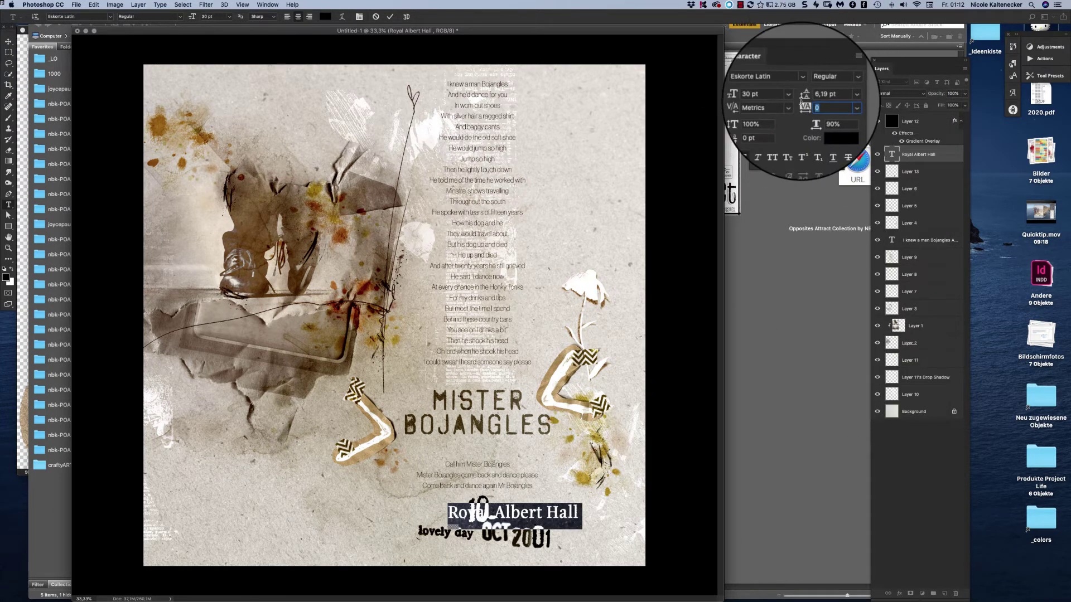
type("200")
key("Return")
left_click(773, 138)
left_click(774, 96)
type("20")
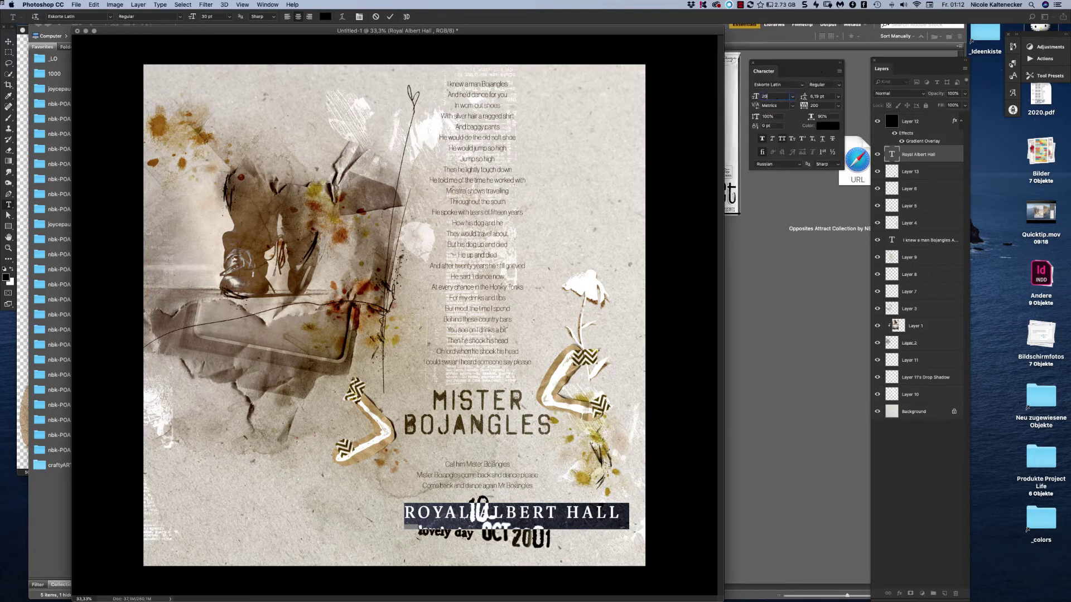
Move and scale 'Royal Albert Hall' under the date, retyping it in mixed case.
left_click_drag(456, 523, 377, 557)
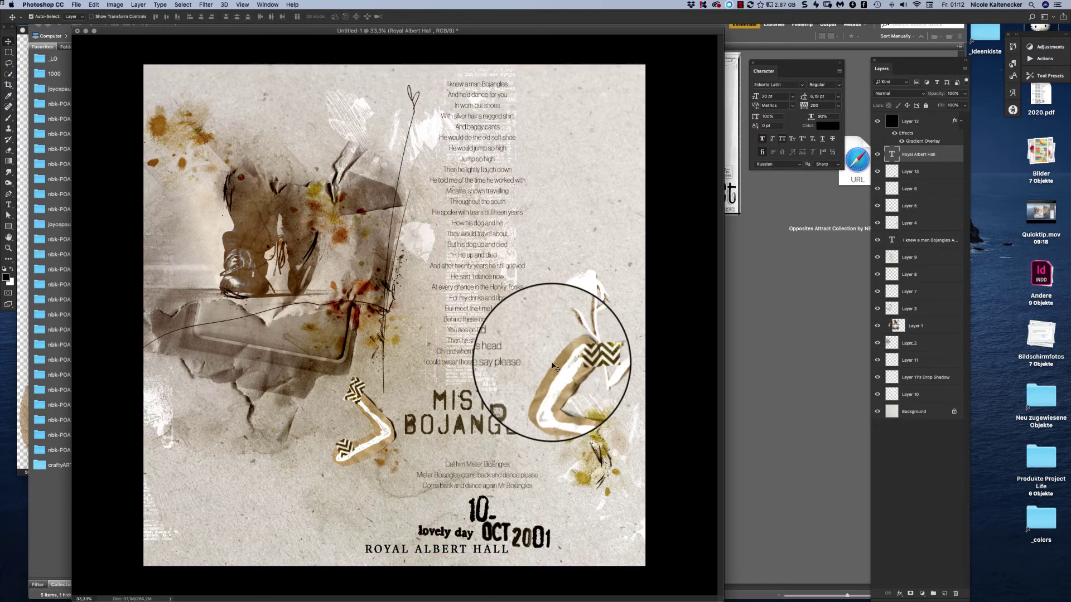
left_click_drag(392, 552, 383, 554)
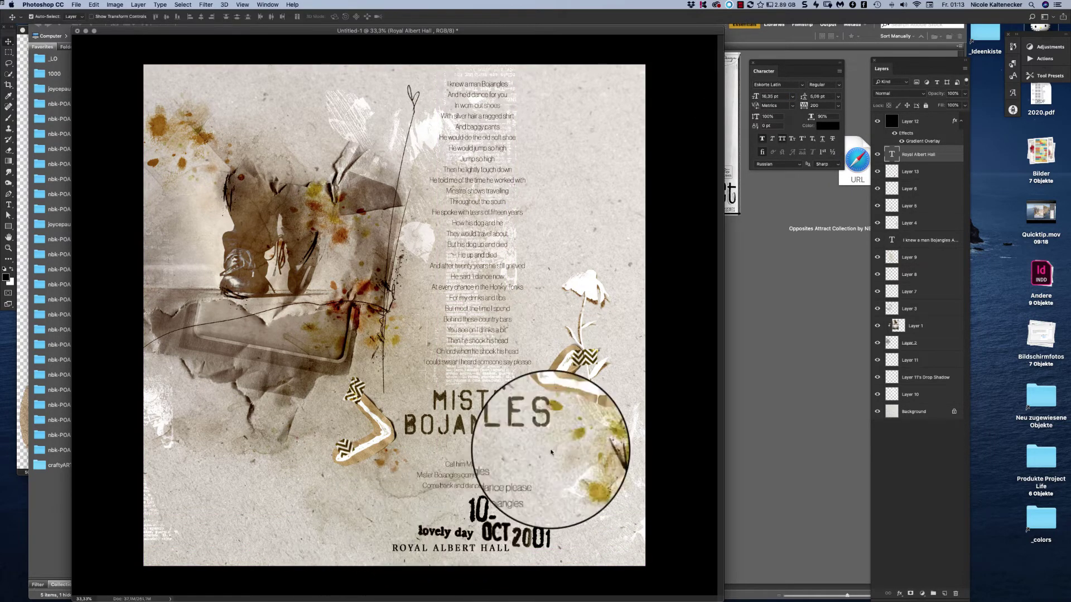
double_click(413, 540)
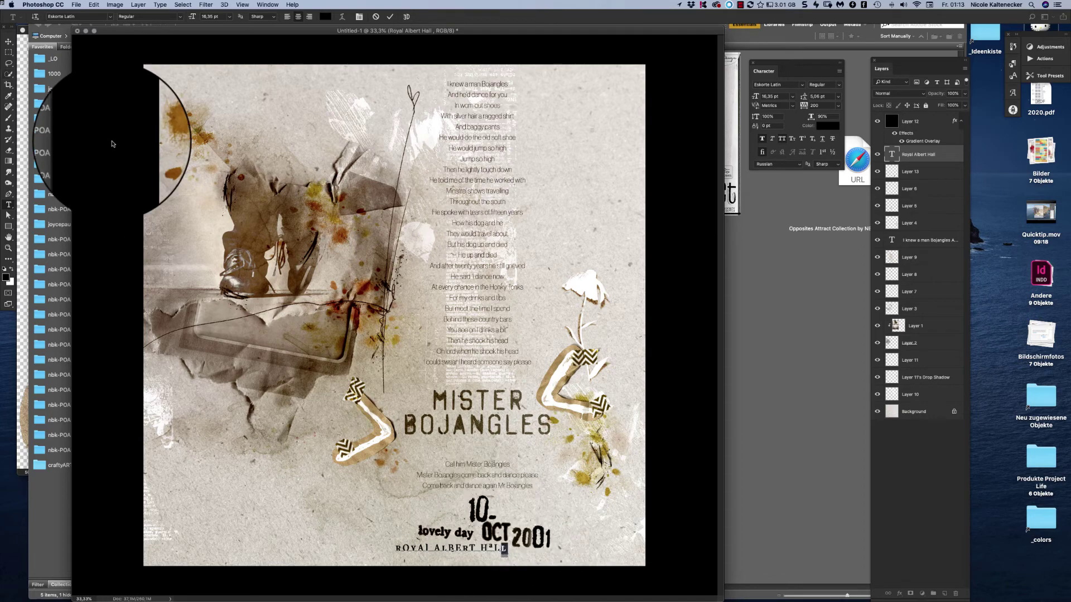
left_click(8, 41)
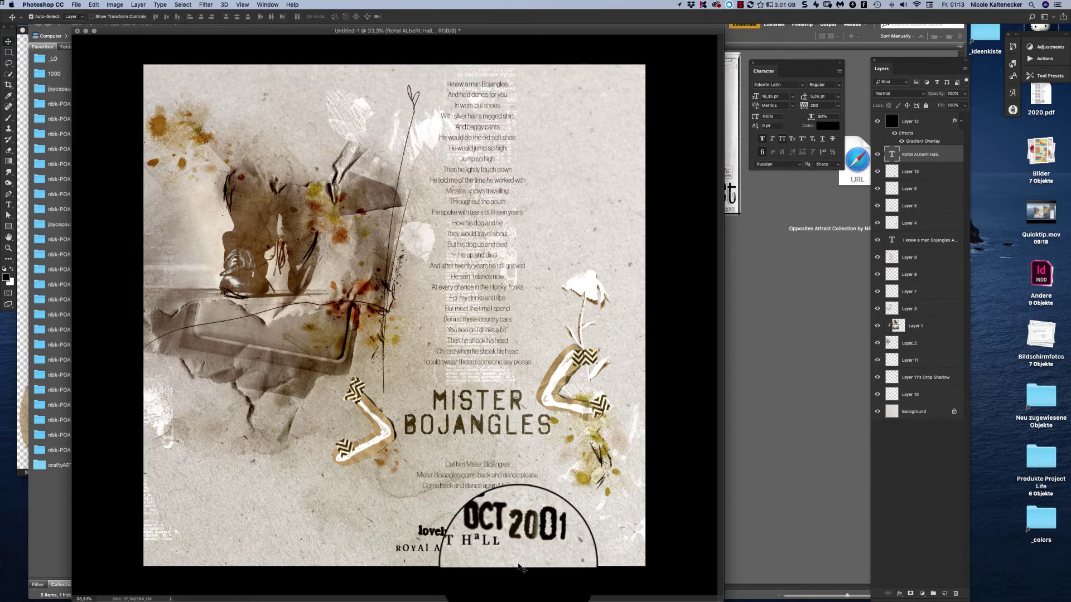